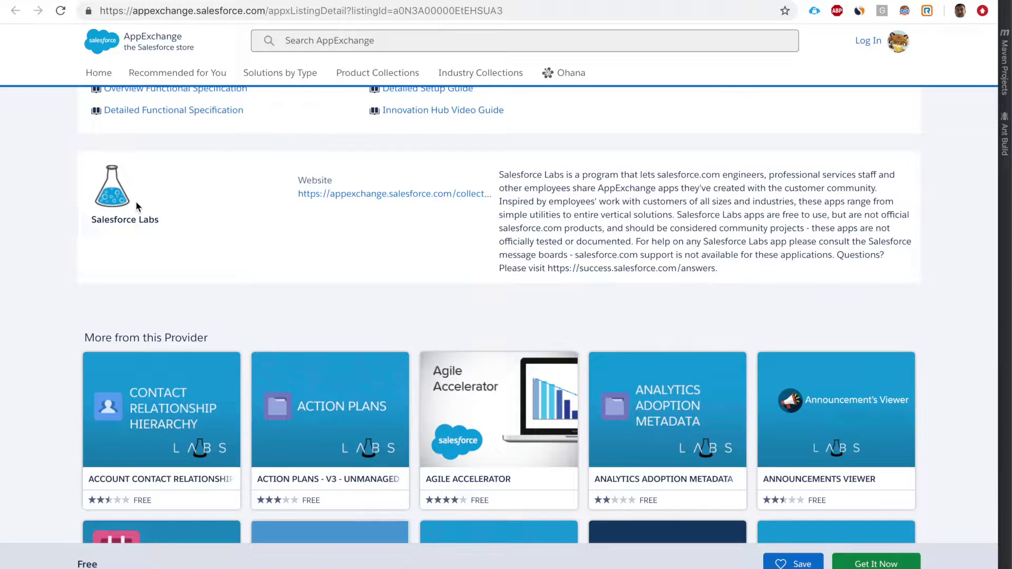
Step: Get the Innovation Hub listing, log in with Salesforce credentials and start installing the package for admins only
scroll(136, 205, up, 15)
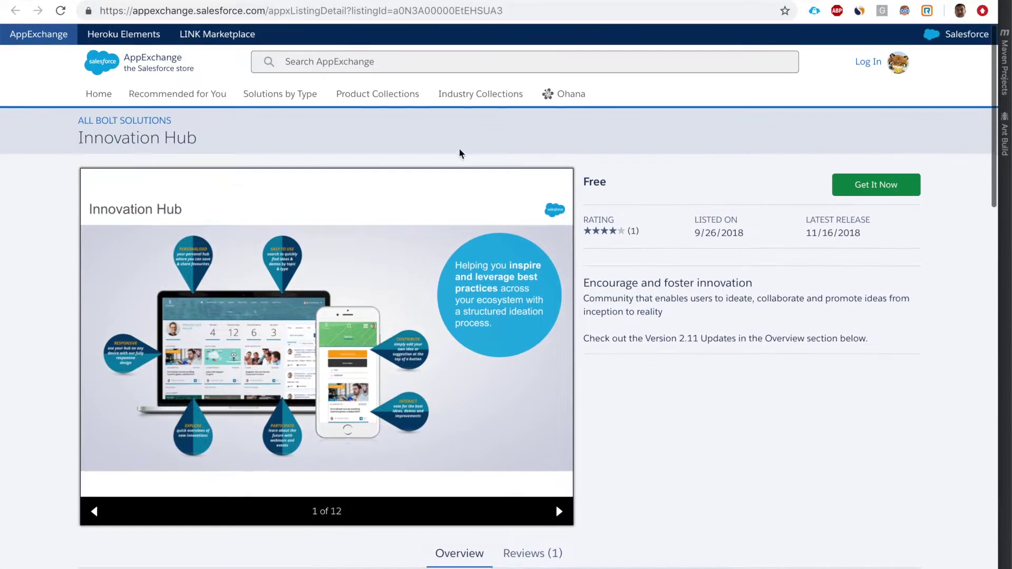
click(855, 184)
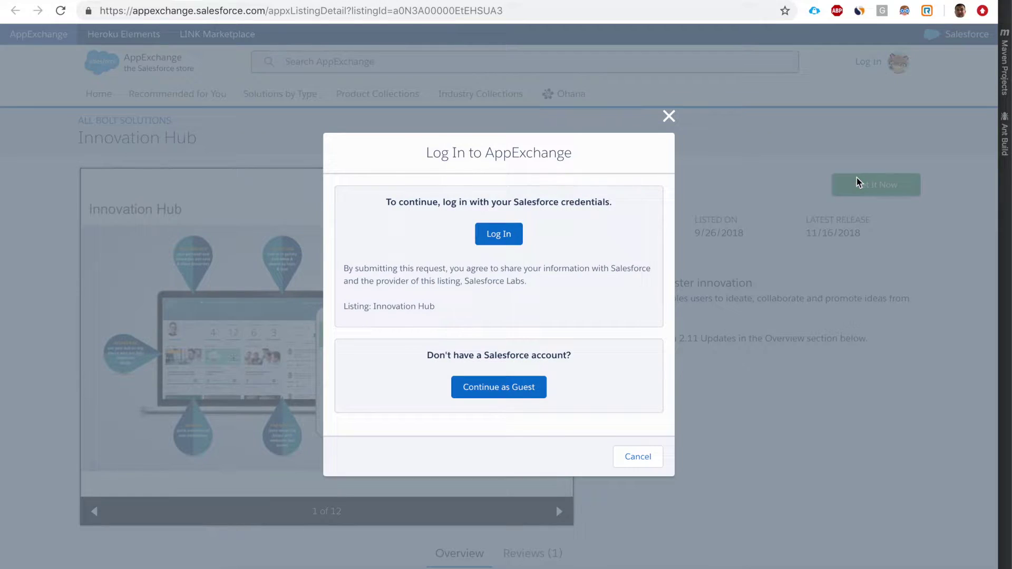
click(504, 226)
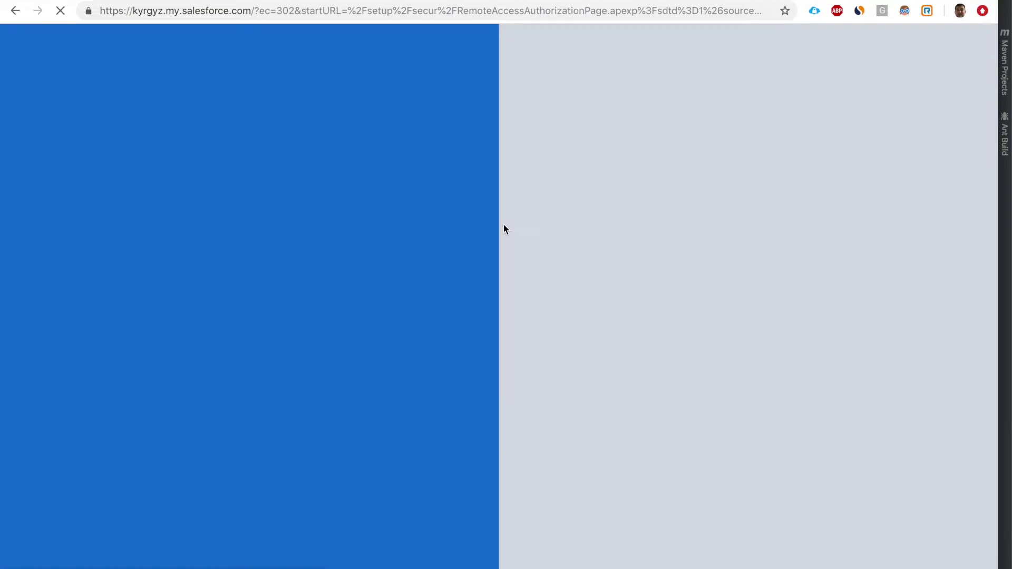
click(298, 338)
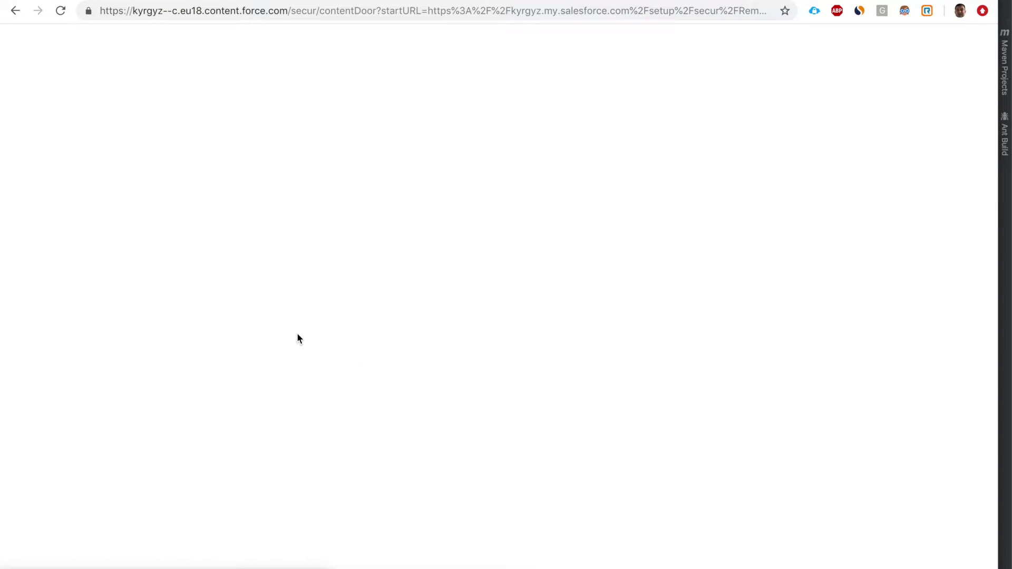
click(708, 307)
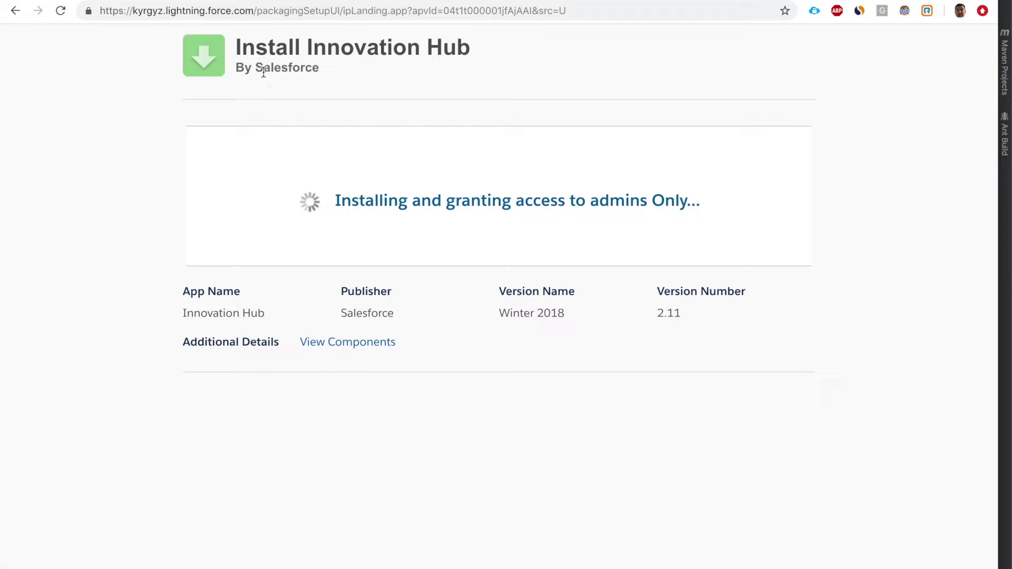
Step: Open the Innovation Hub package's component list and review the objects and resources it would create
drag(235, 67, 313, 66)
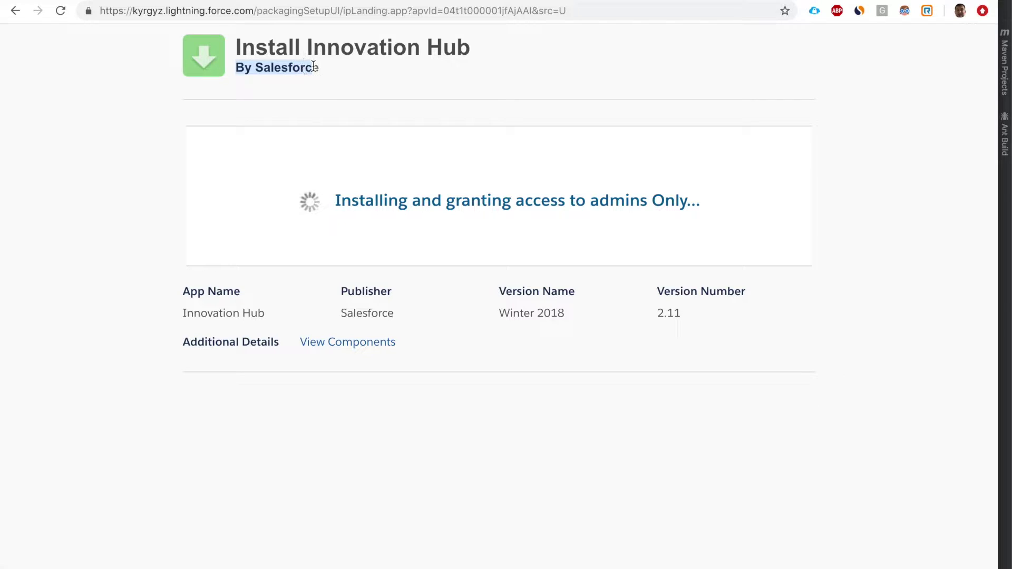
click(346, 343)
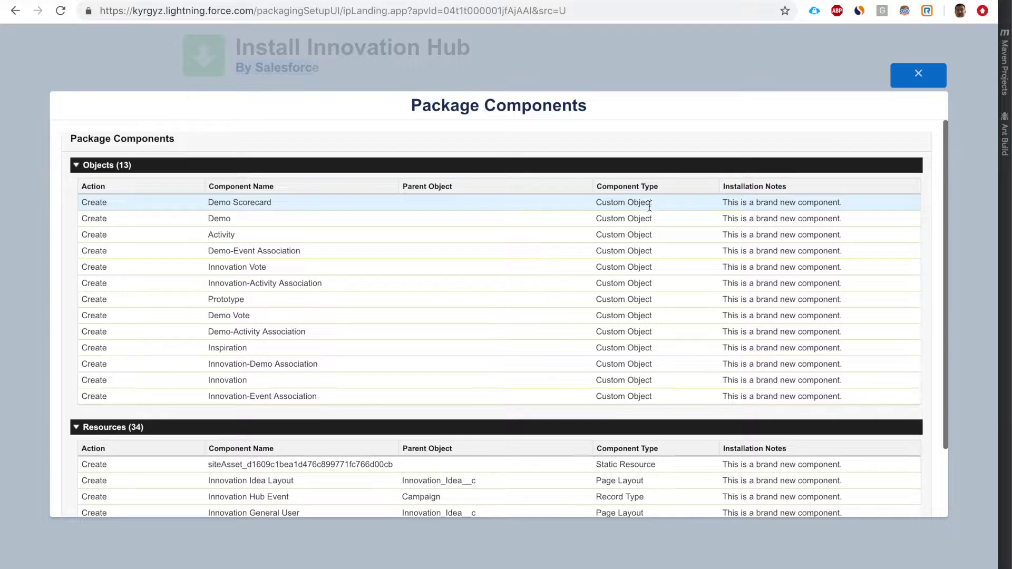
scroll(122, 165, down, 3)
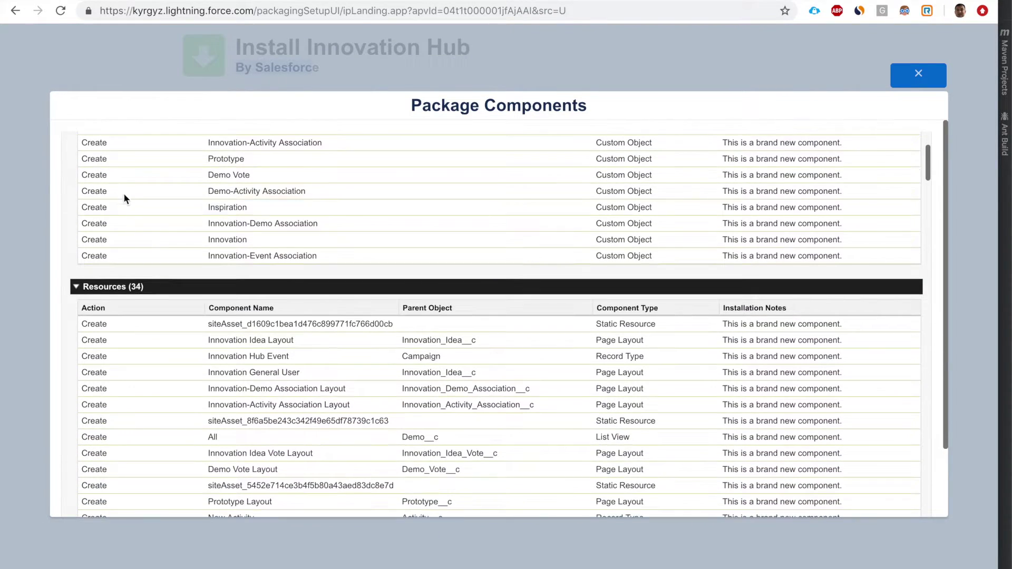
scroll(138, 289, down, 2)
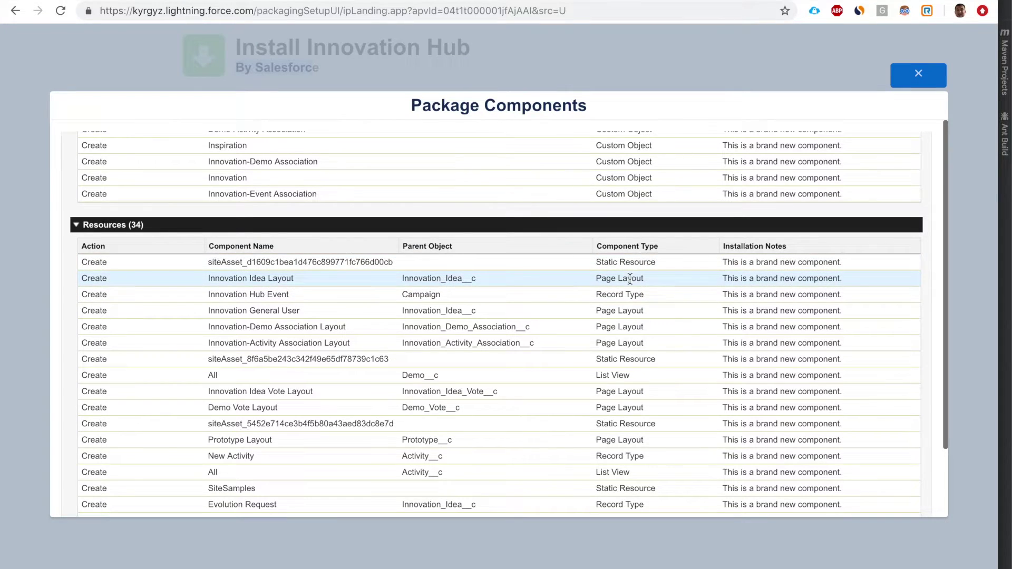
scroll(629, 295, down, 3)
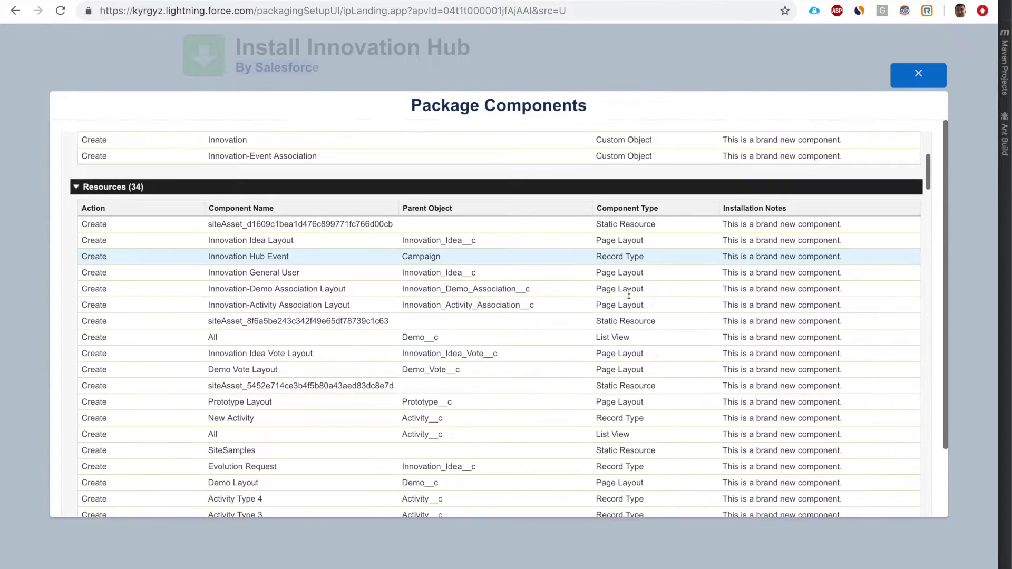
scroll(629, 294, down, 15)
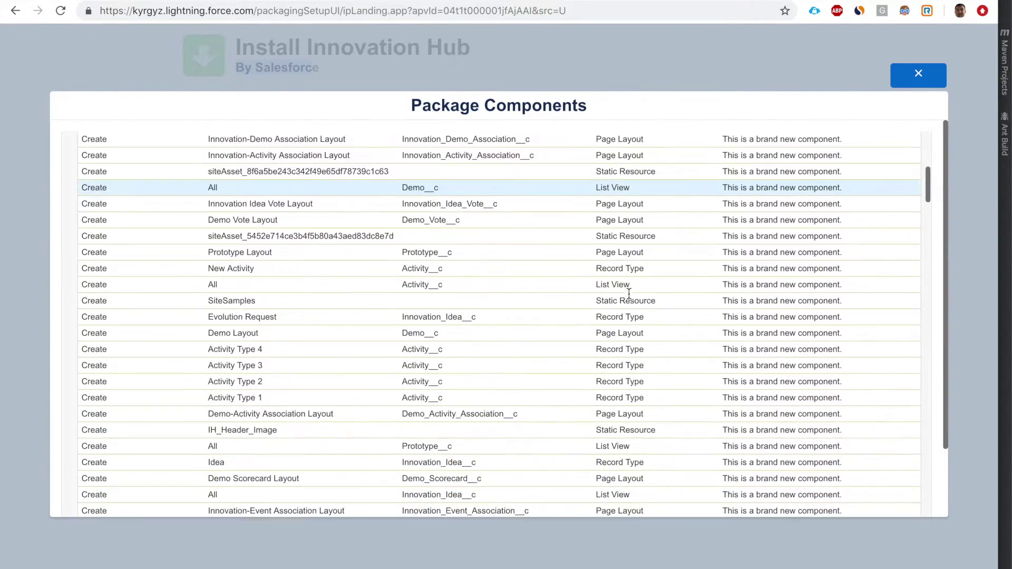
Step: Examine the package's pages, apps and tabs, including the Lightning Community template and theme component types
scroll(630, 298, up, 1)
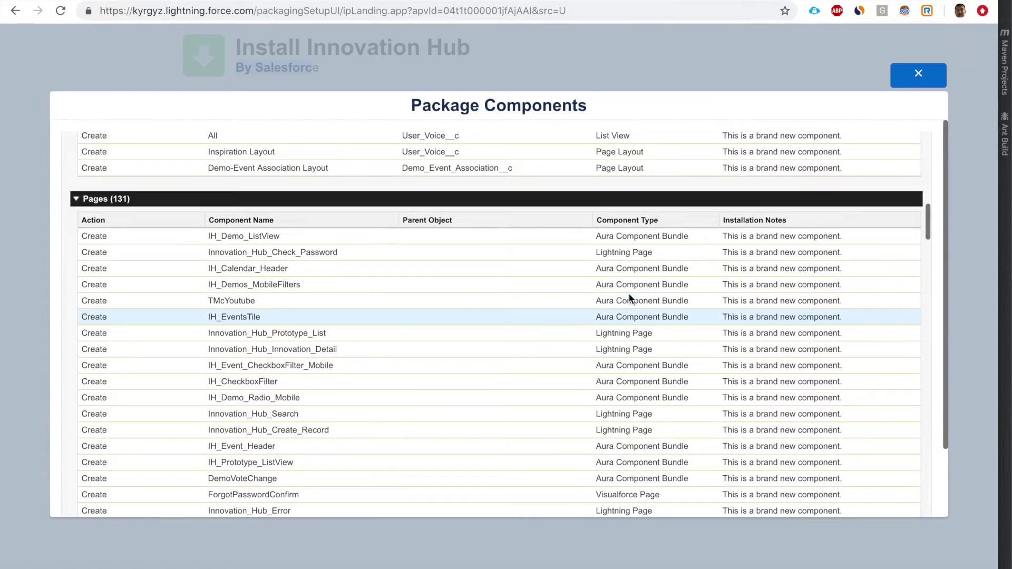
scroll(558, 245, up, 2)
scroll(558, 246, down, 3)
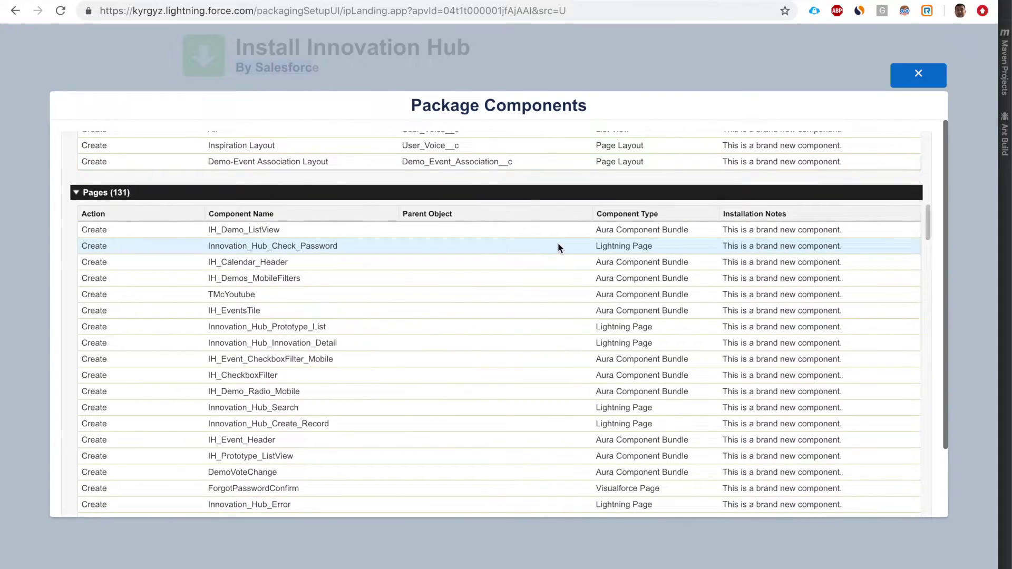
scroll(558, 246, down, 5)
scroll(558, 246, down, 20)
scroll(560, 248, down, 15)
scroll(559, 248, down, 9)
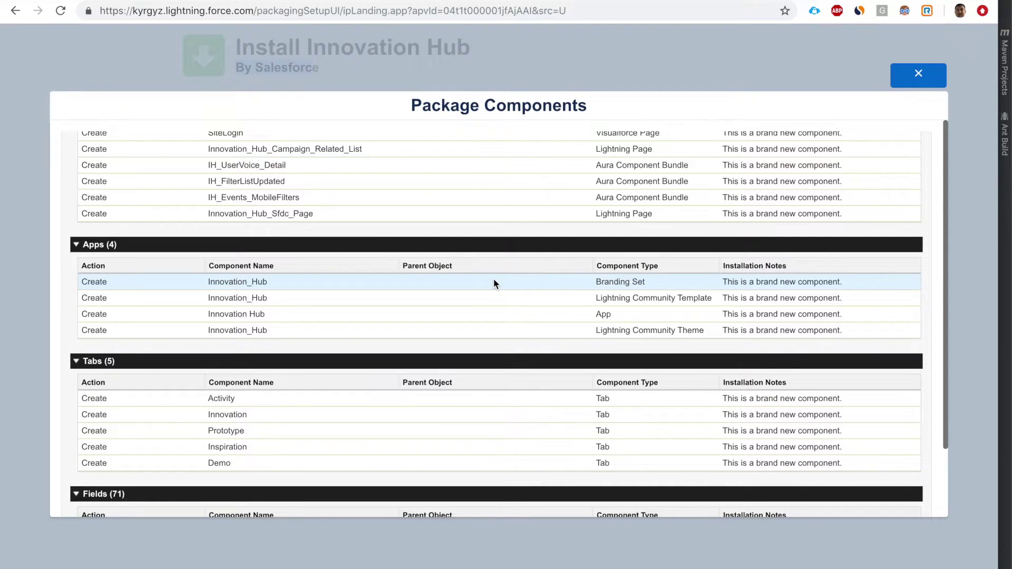
drag(601, 281, 661, 295)
drag(599, 313, 681, 330)
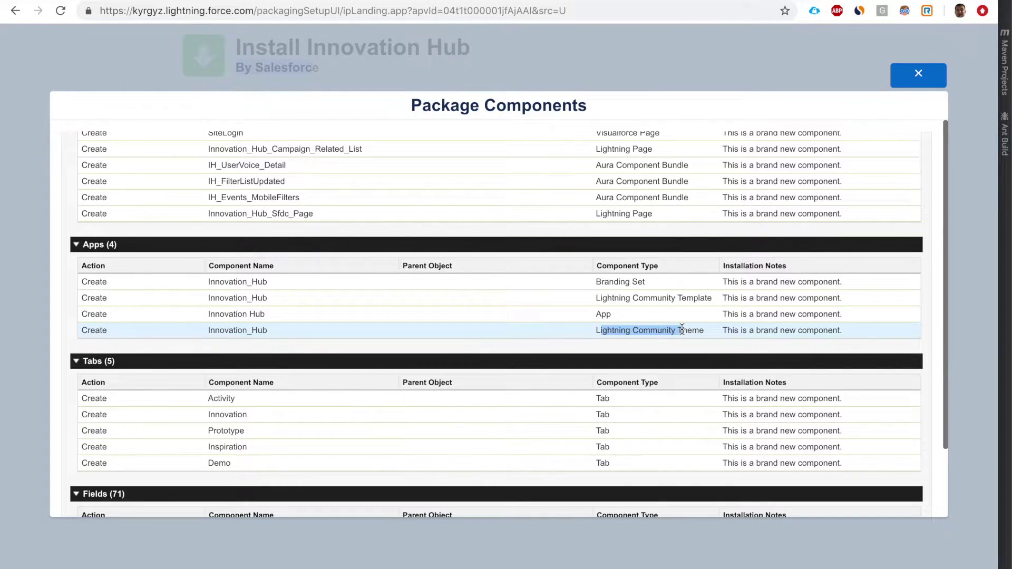
scroll(682, 325, down, 2)
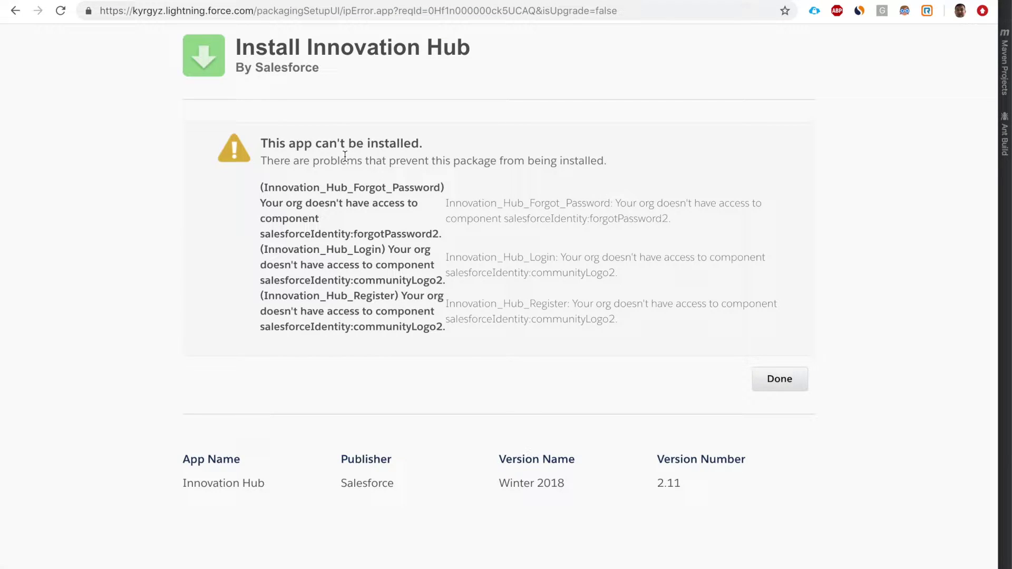
Step: Search the web for the Innovation_Hub_Login error about missing access to salesforceIdentity:communityLogo2
triple_click(324, 160)
triple_click(327, 252)
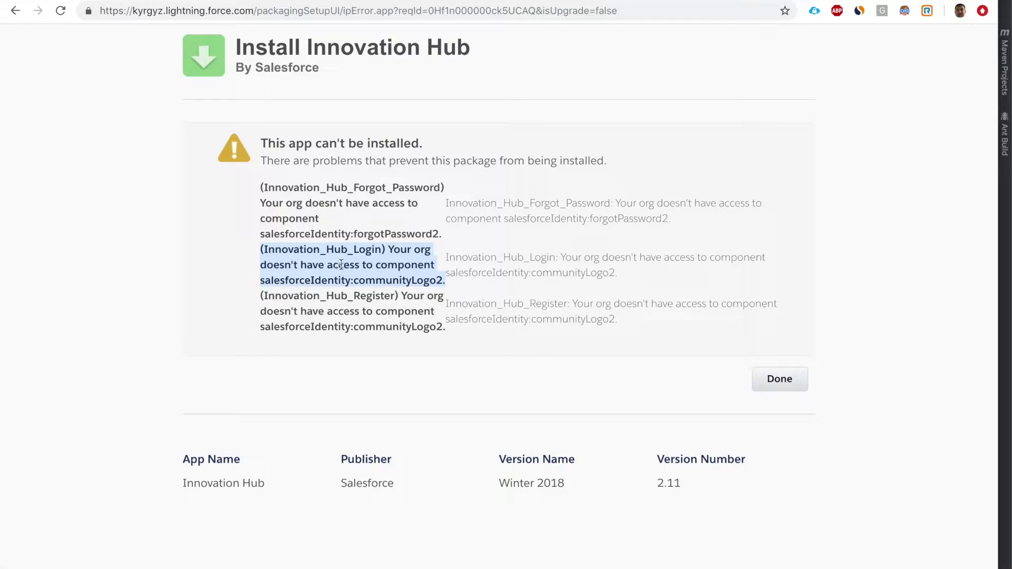
click(371, 270)
mouse_move(447, 280)
mouse_down()
mouse_move(373, 249)
mouse_move(442, 280)
mouse_up()
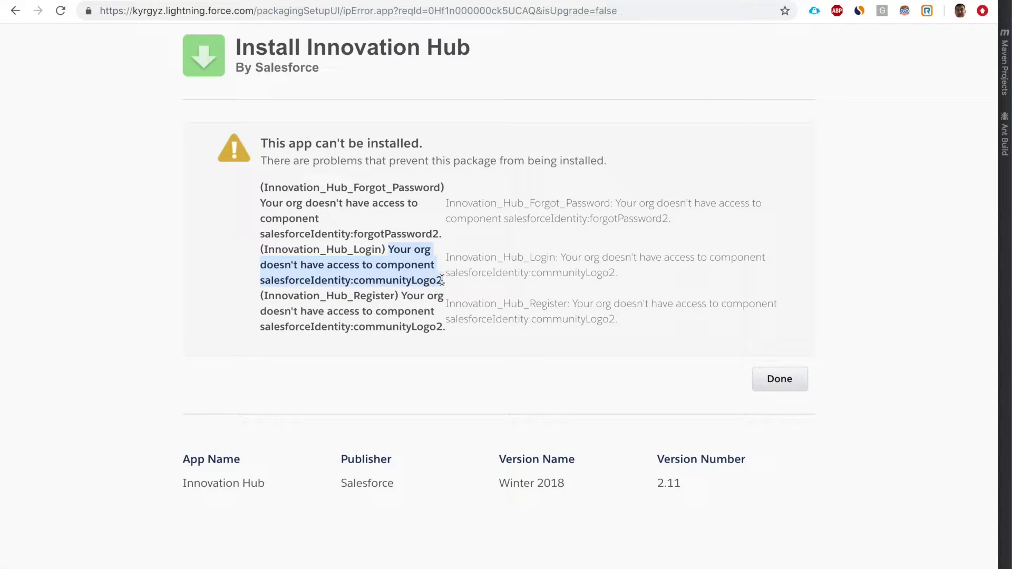
right_click(419, 268)
click(454, 306)
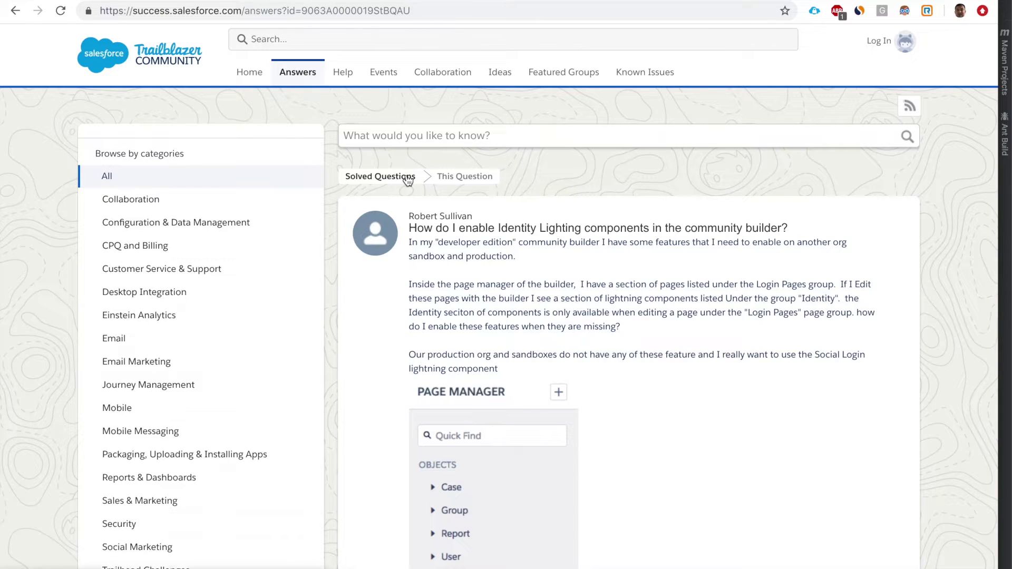
Step: Read the Trailblazer Community question on enabling Identity components and its best answer about missing org permissions
scroll(407, 174, down, 2)
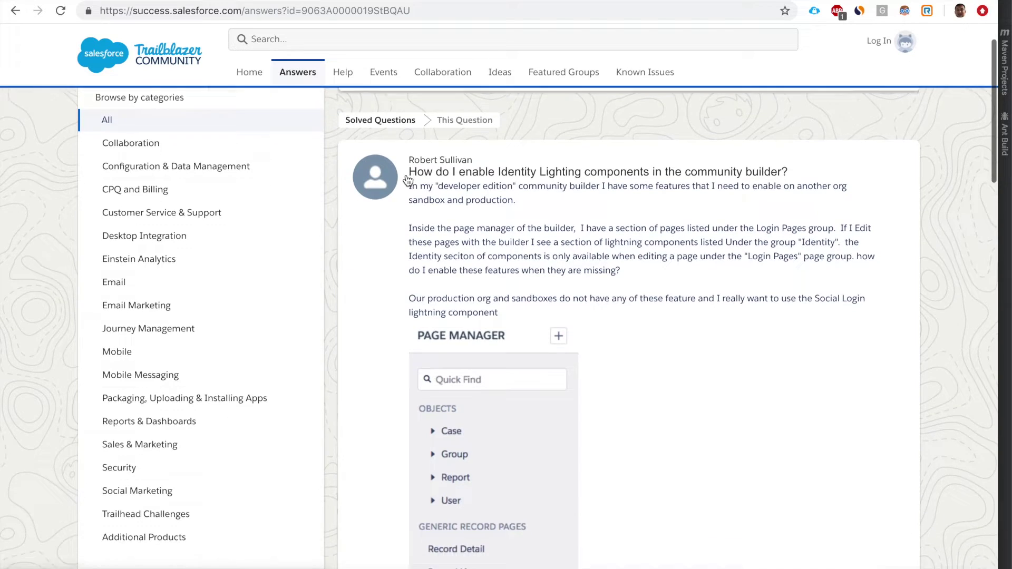
scroll(408, 180, down, 8)
scroll(407, 180, down, 10)
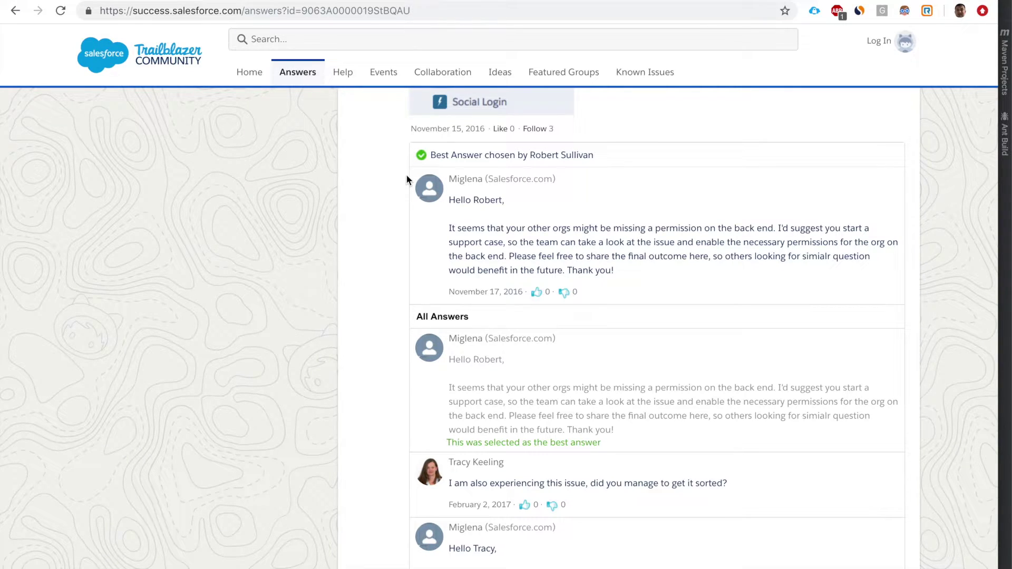
scroll(406, 179, down, 1)
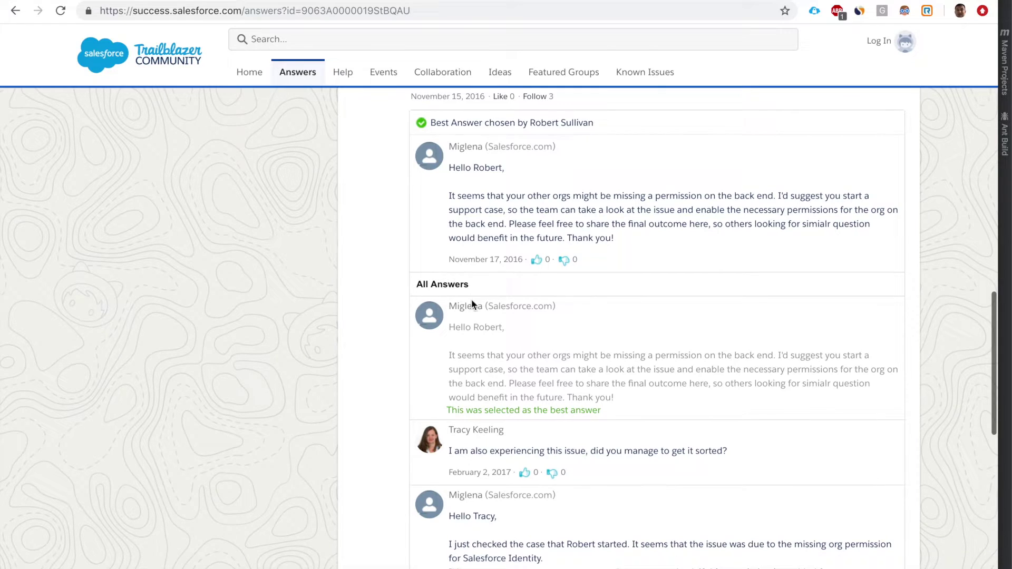
triple_click(490, 361)
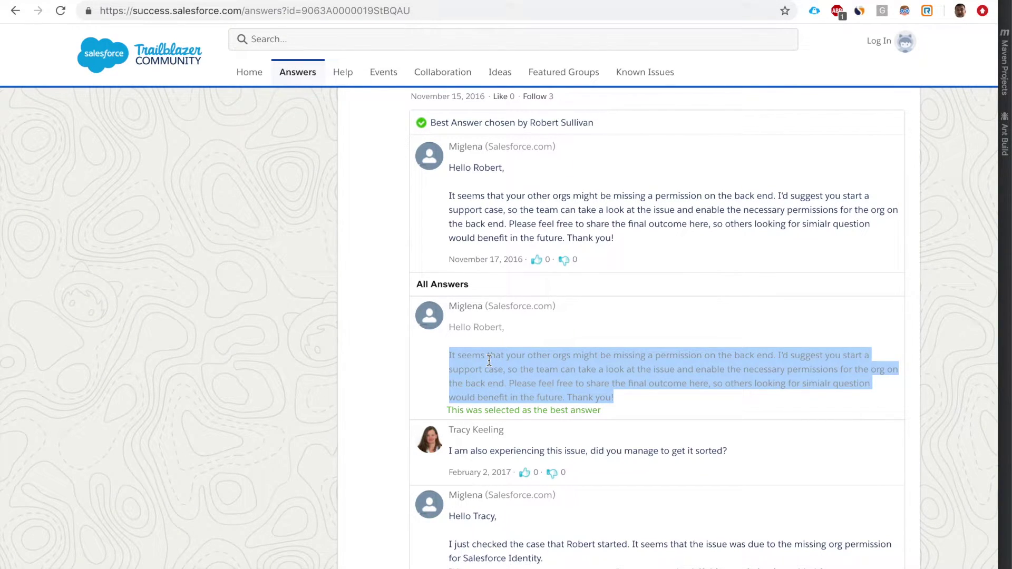
Step: Dismiss the Innovation Hub installation page and open the Salesforce Labs collection from the AppExchange home page
key(ctrl+Tab)
click(790, 389)
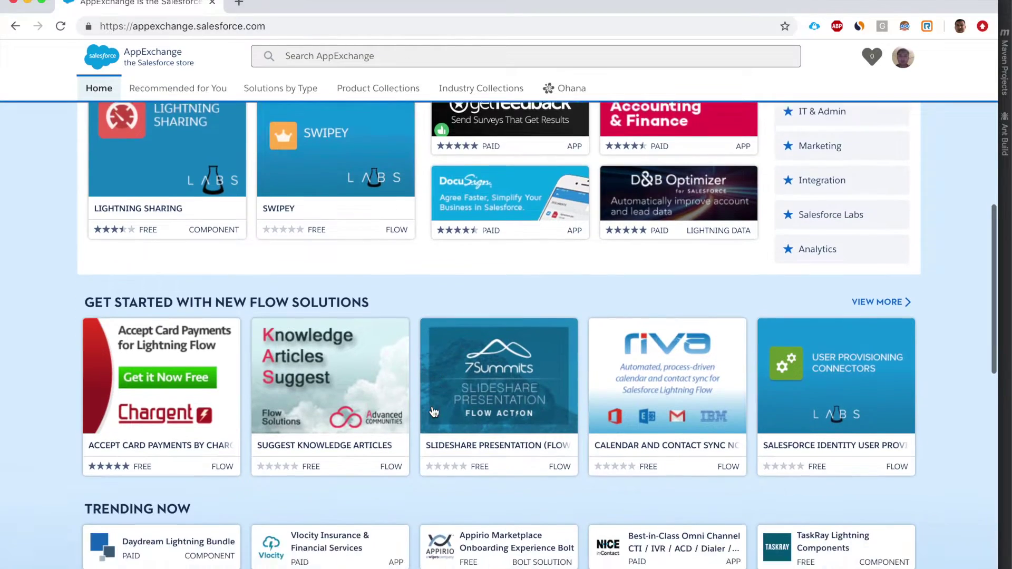
scroll(433, 412, down, 10)
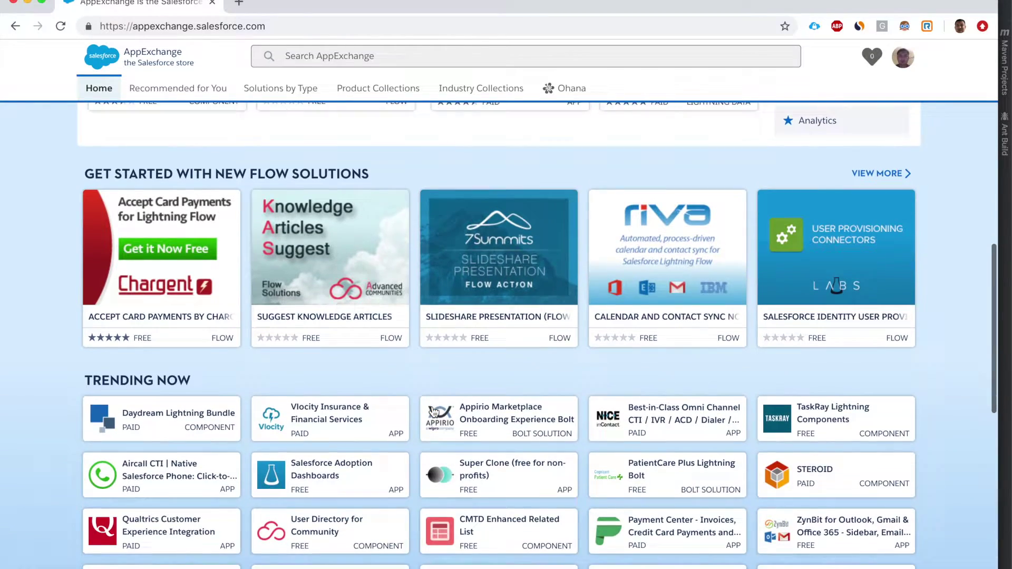
scroll(434, 412, down, 4)
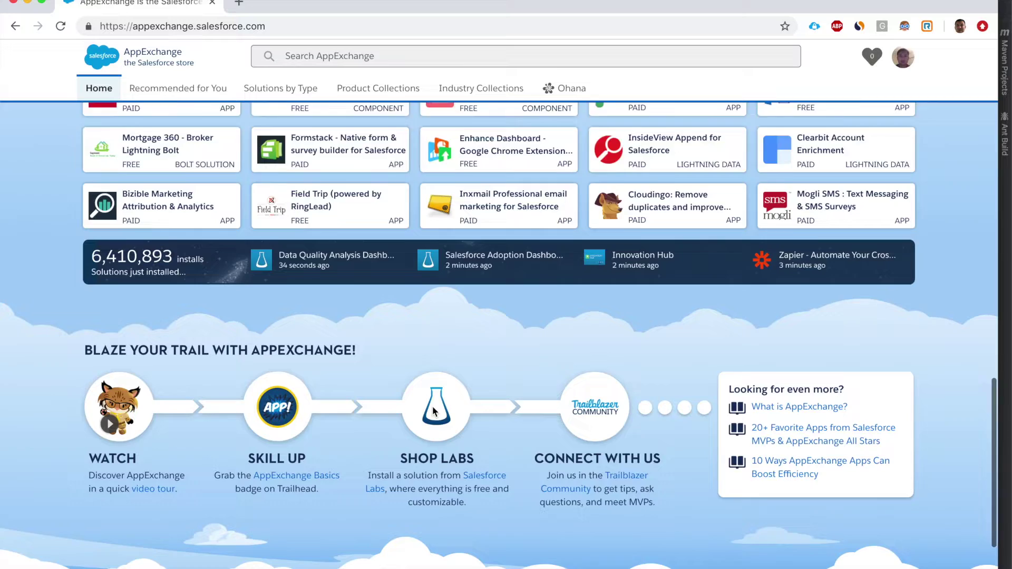
click(381, 327)
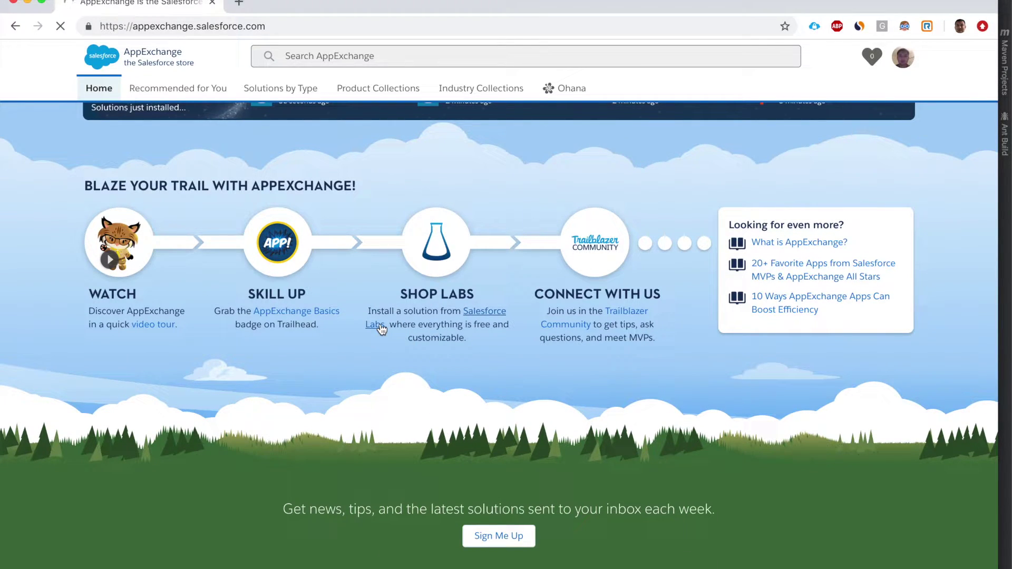
Step: Browse the new Salesforce Labs solutions and open the Sales Competitor Analysis Tool (SalesCAT) listing
scroll(382, 330, down, 1)
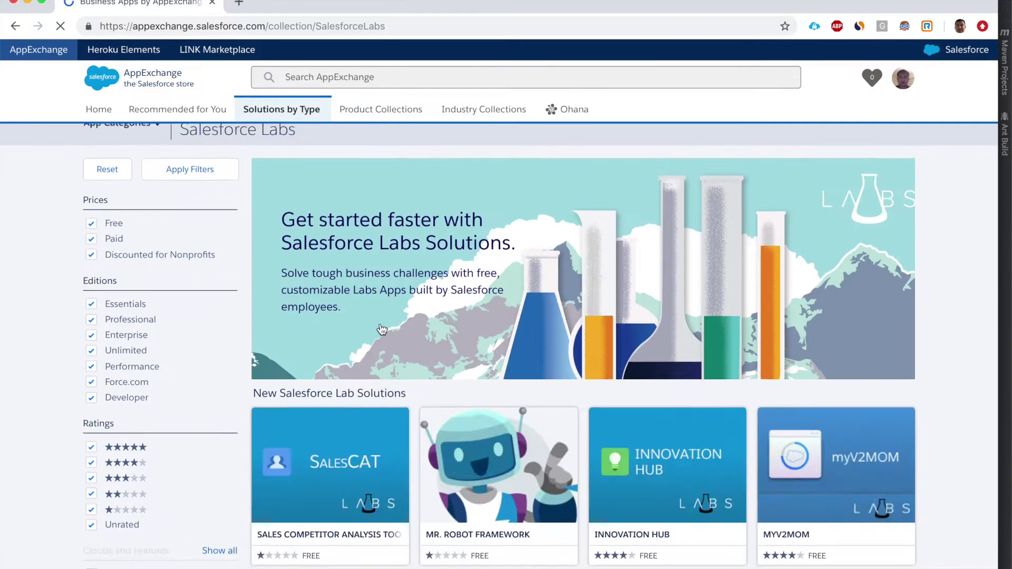
scroll(382, 330, down, 4)
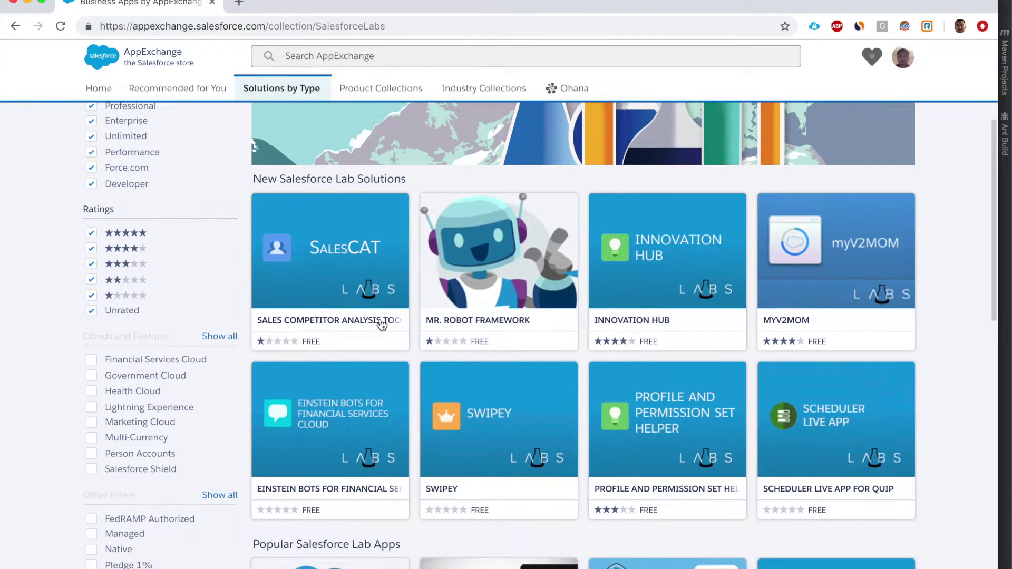
mouse_move(381, 325)
scroll(320, 346, down, 1)
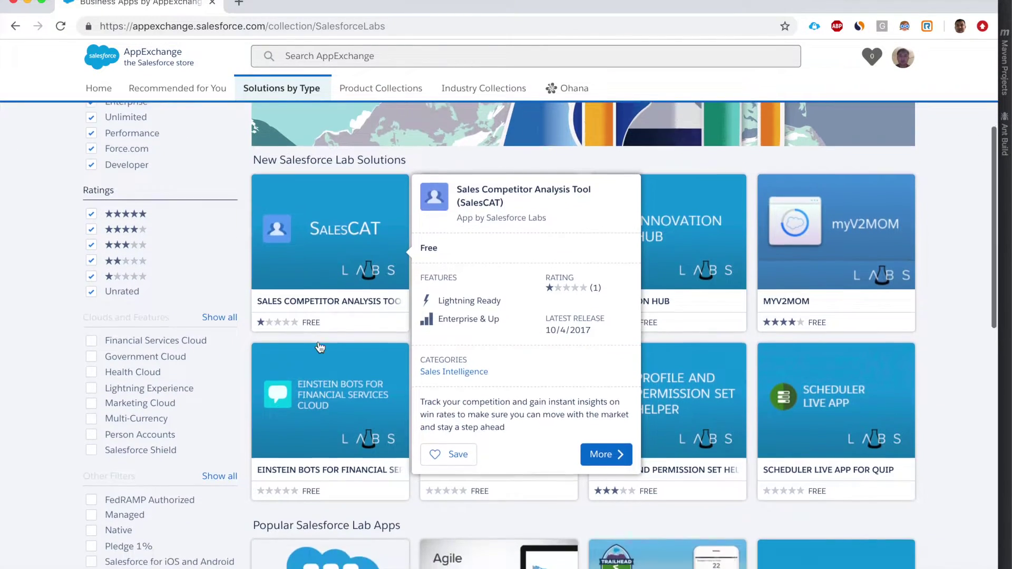
scroll(320, 346, down, 1)
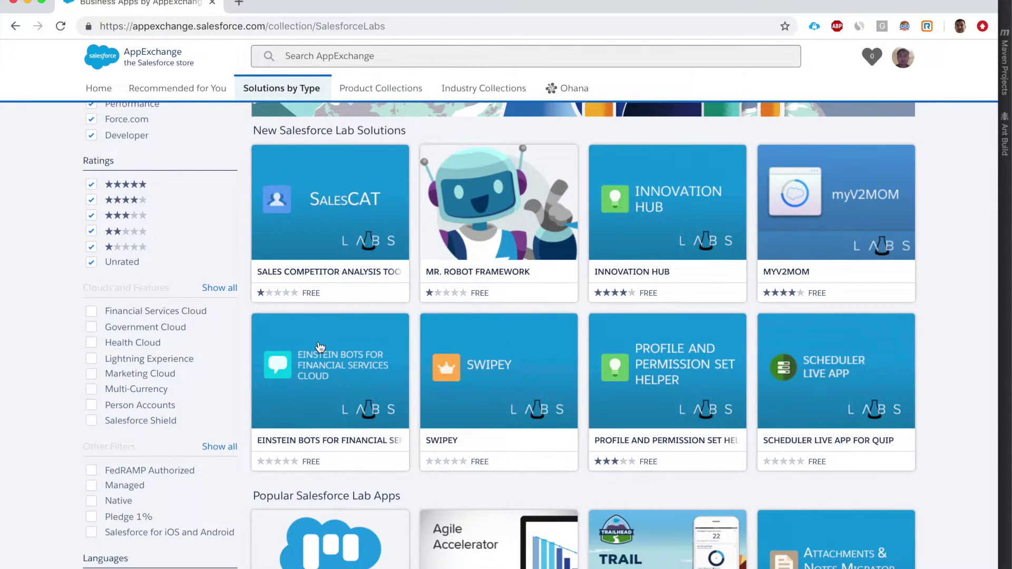
scroll(319, 347, down, 3)
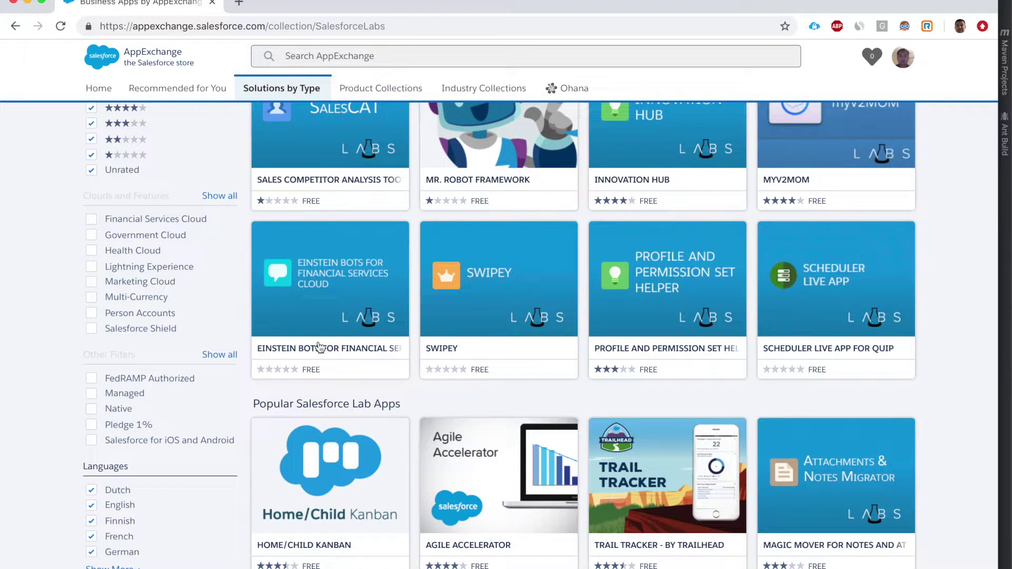
click(320, 347)
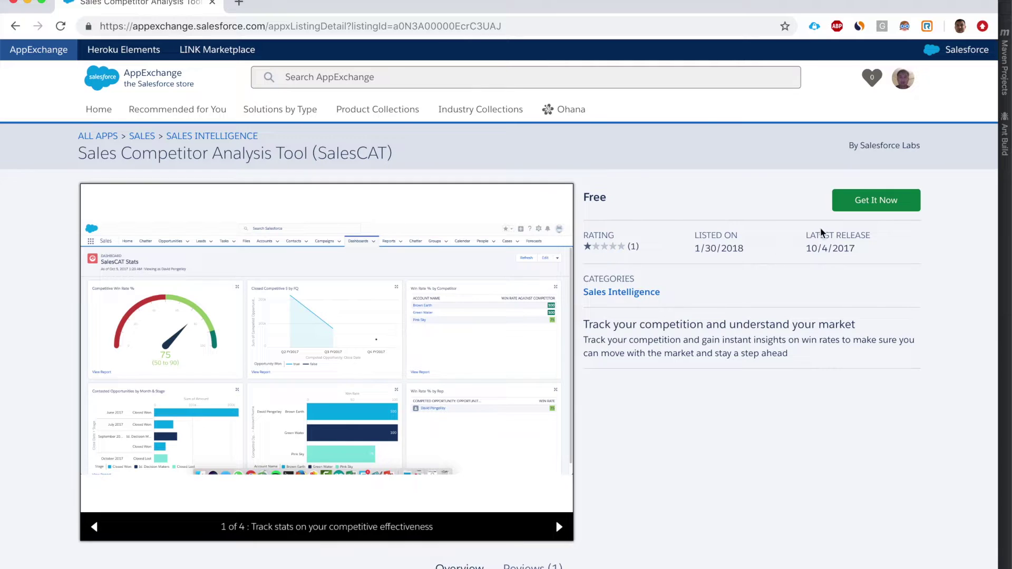
Step: Install the free SalesCAT package in the Dev Org for admins only, accepting the terms and logging in with the saved credentials
click(844, 202)
click(545, 300)
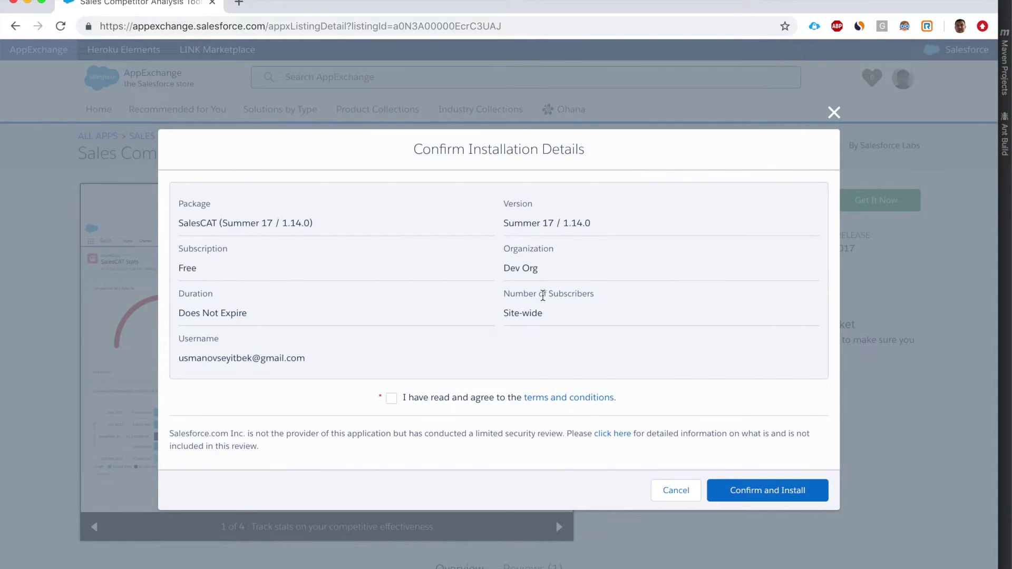
click(391, 398)
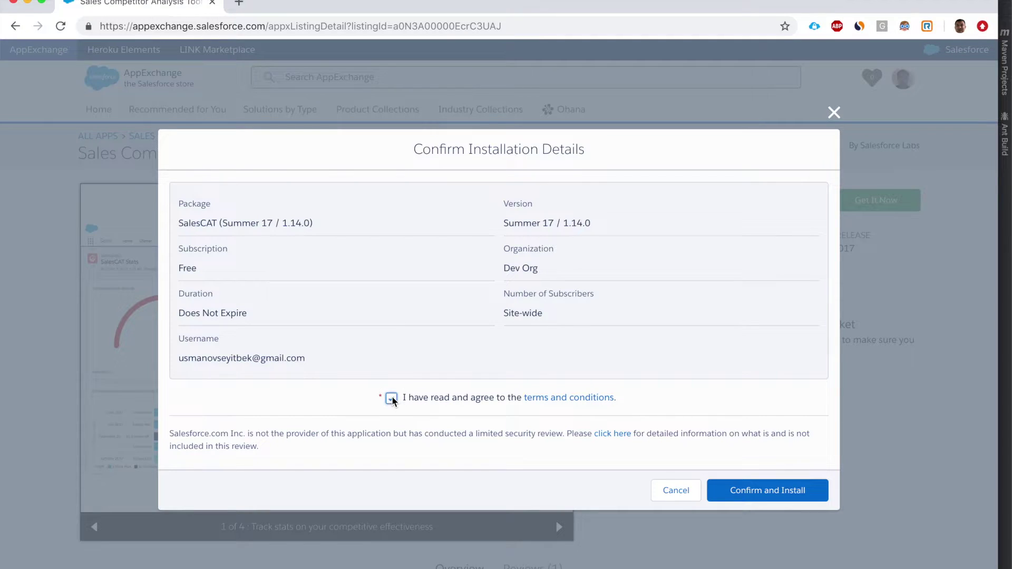
click(755, 490)
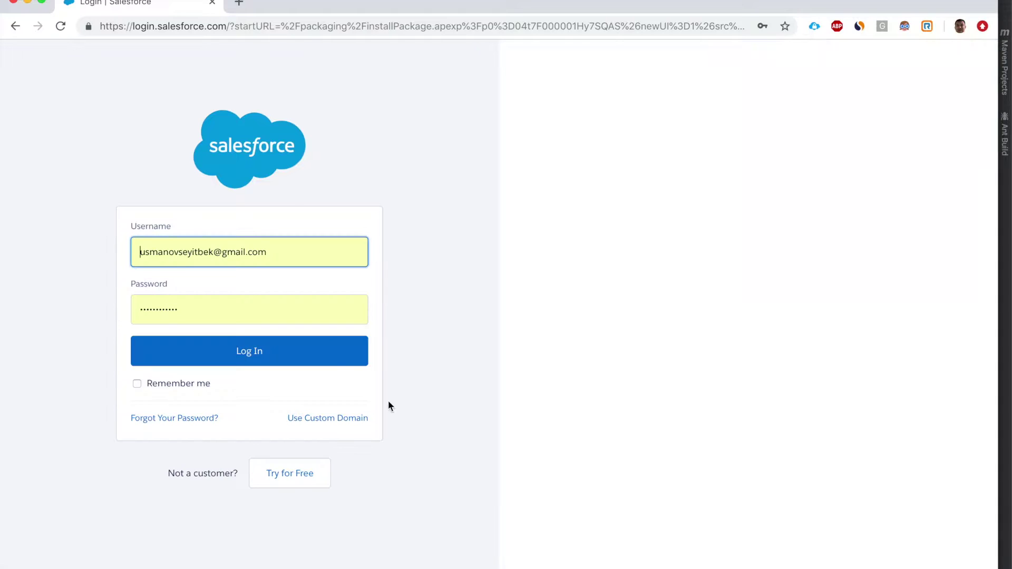
click(327, 351)
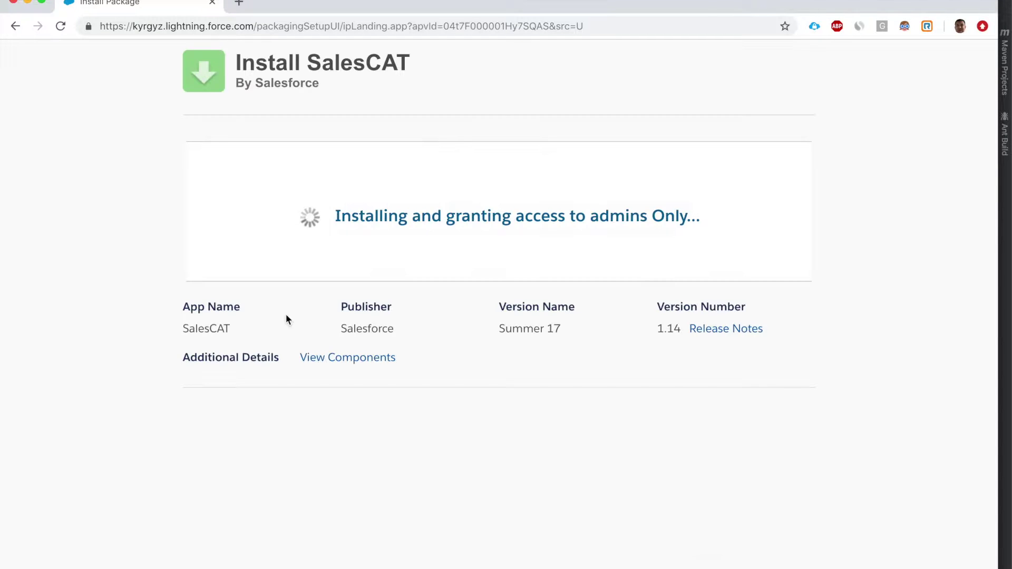
Step: Review the app name, publisher and version name of the SalesCAT package on its installation page
double_click(215, 327)
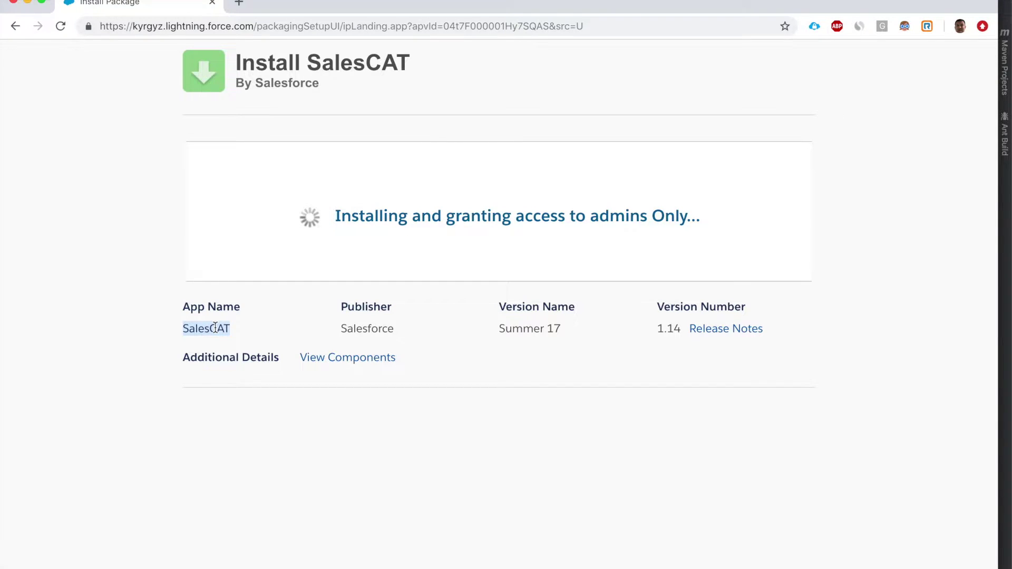
double_click(374, 329)
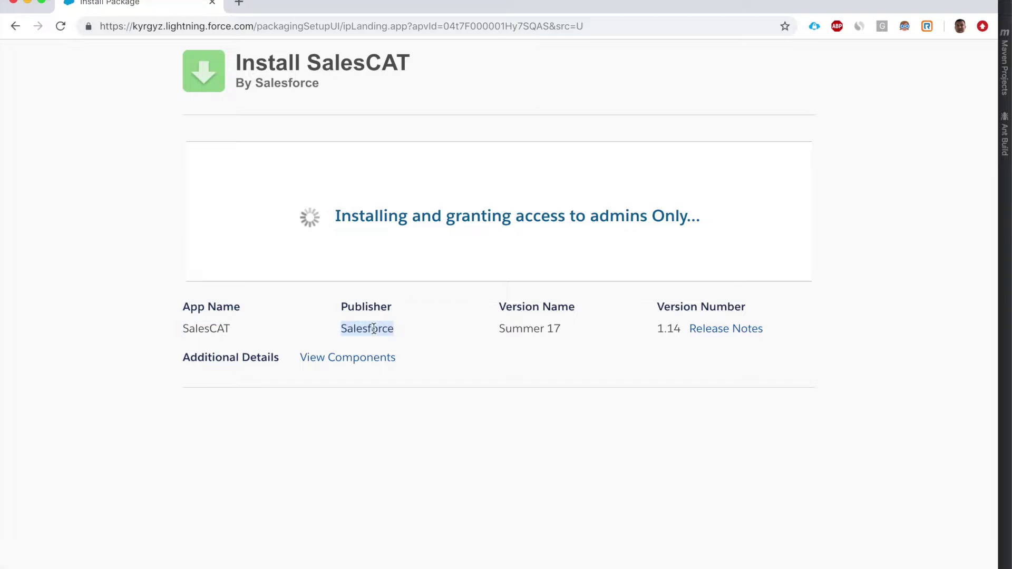
drag(501, 327, 567, 336)
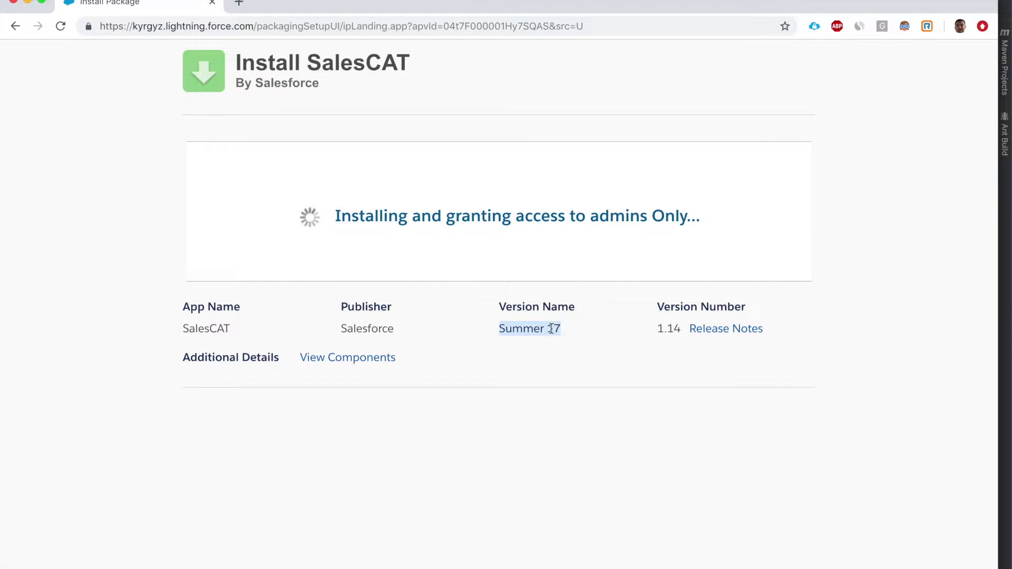
click(551, 329)
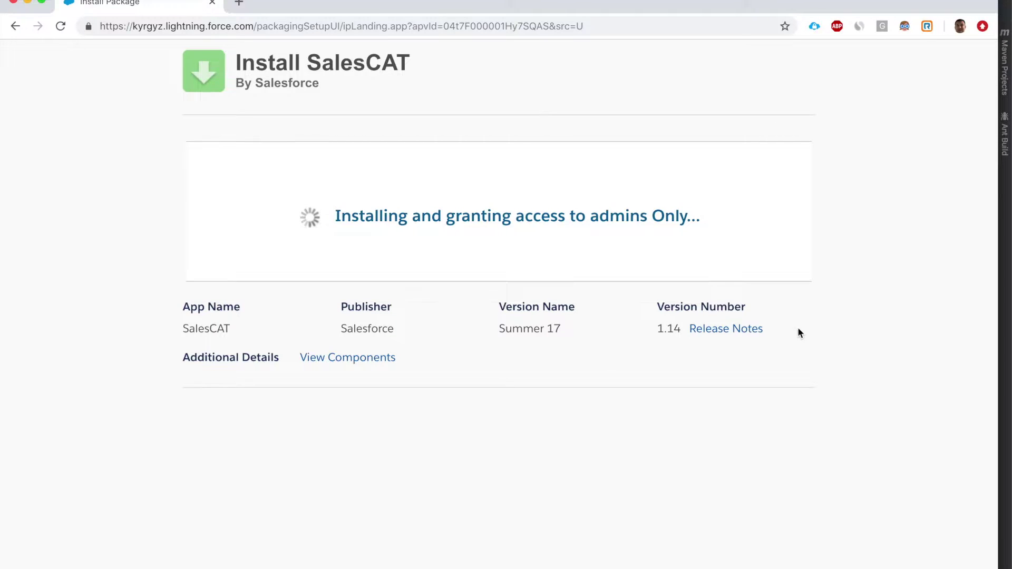
Step: Check the SalesCAT release notes document and return to the installation page
click(760, 332)
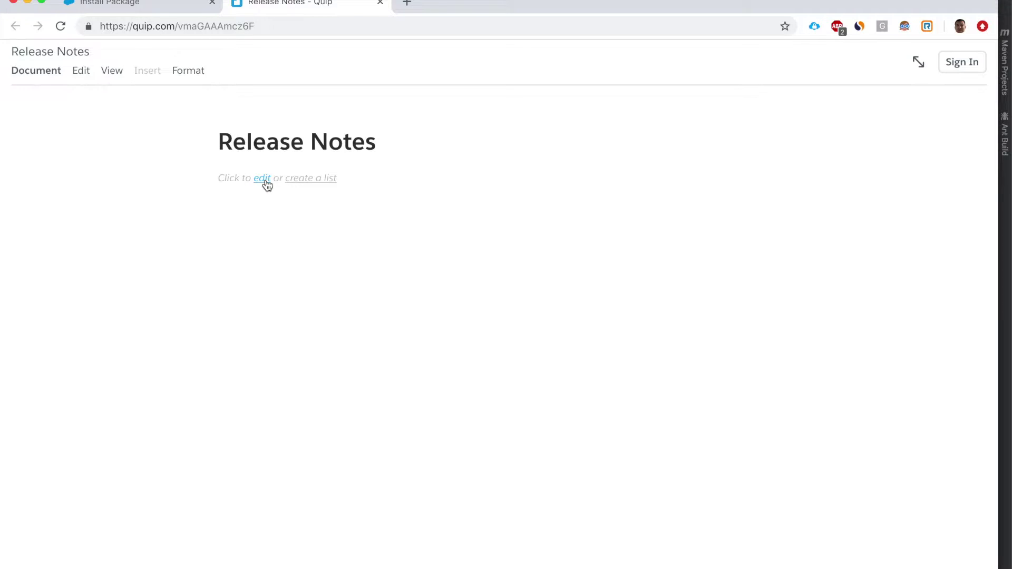
click(283, 26)
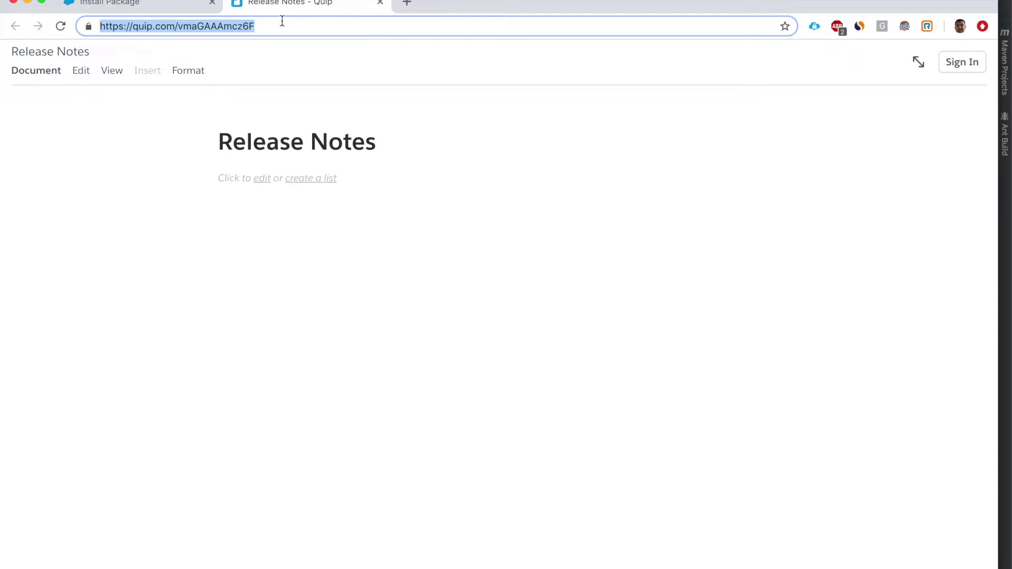
key(super+w)
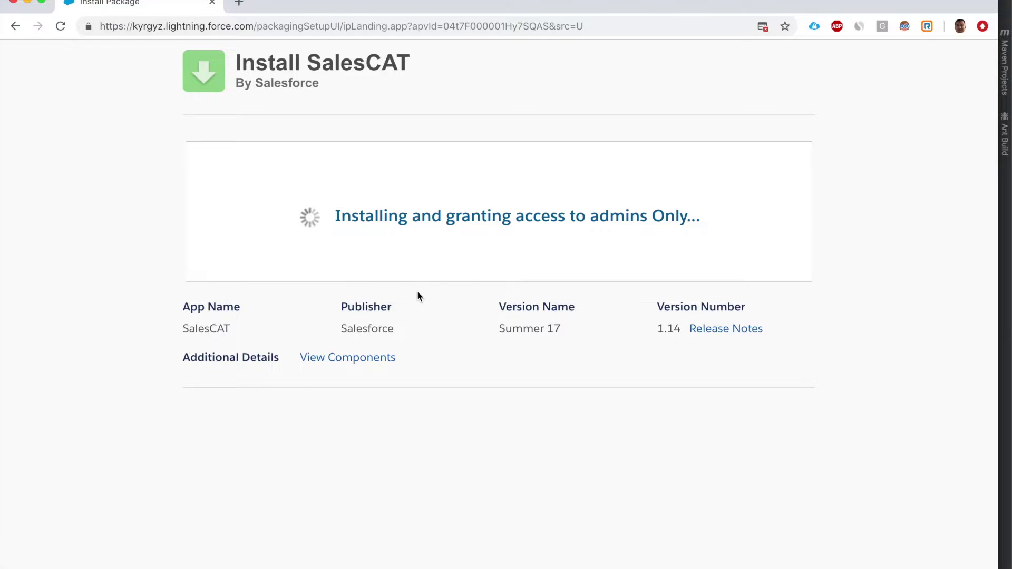
Step: Examine the SalesCAT package components, from resources, objects and workflow to flows, pages and custom fields
click(344, 363)
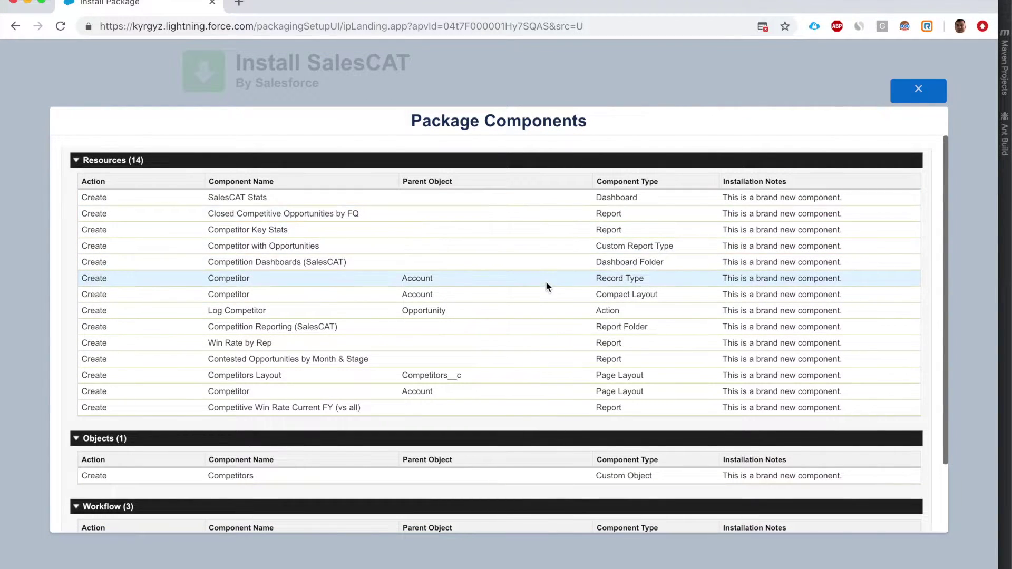
scroll(547, 285, down, 2)
scroll(547, 286, down, 6)
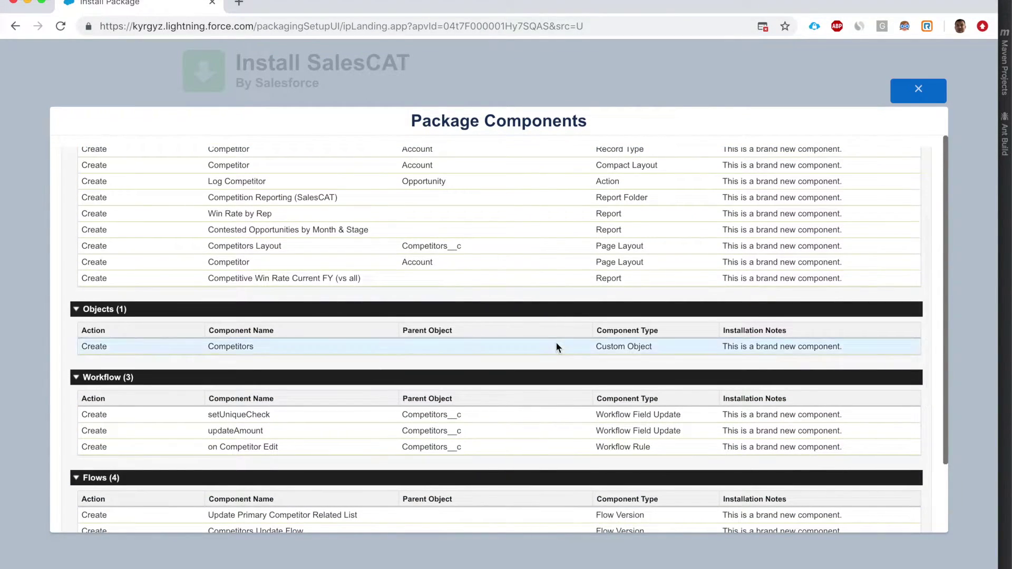
scroll(556, 344, down, 6)
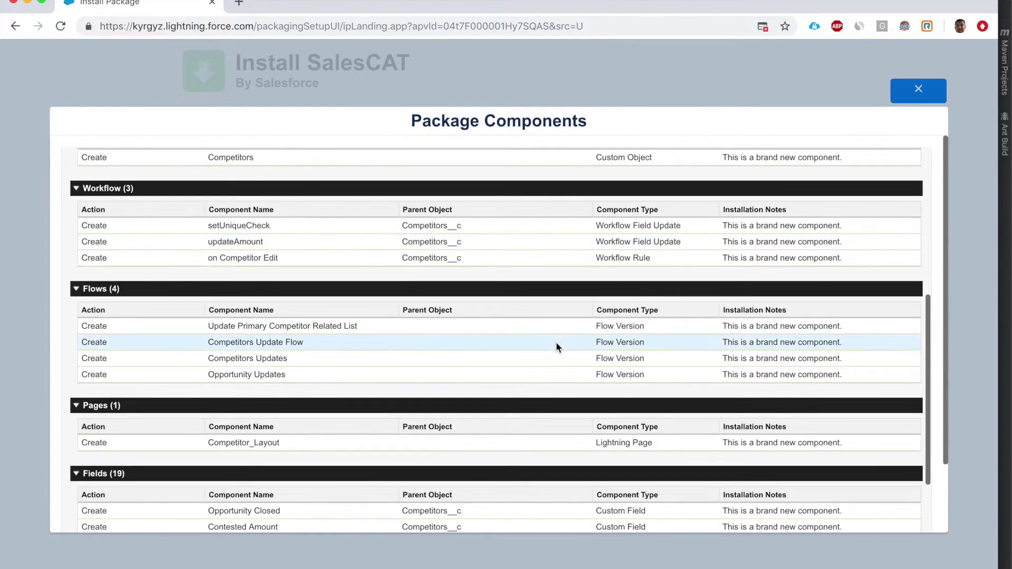
scroll(555, 342, down, 4)
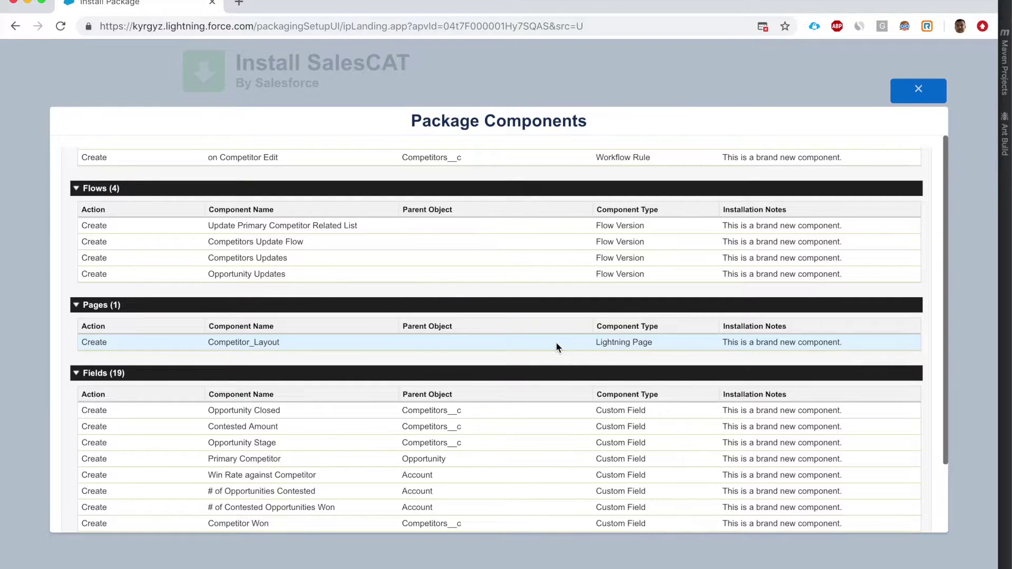
scroll(556, 342, down, 5)
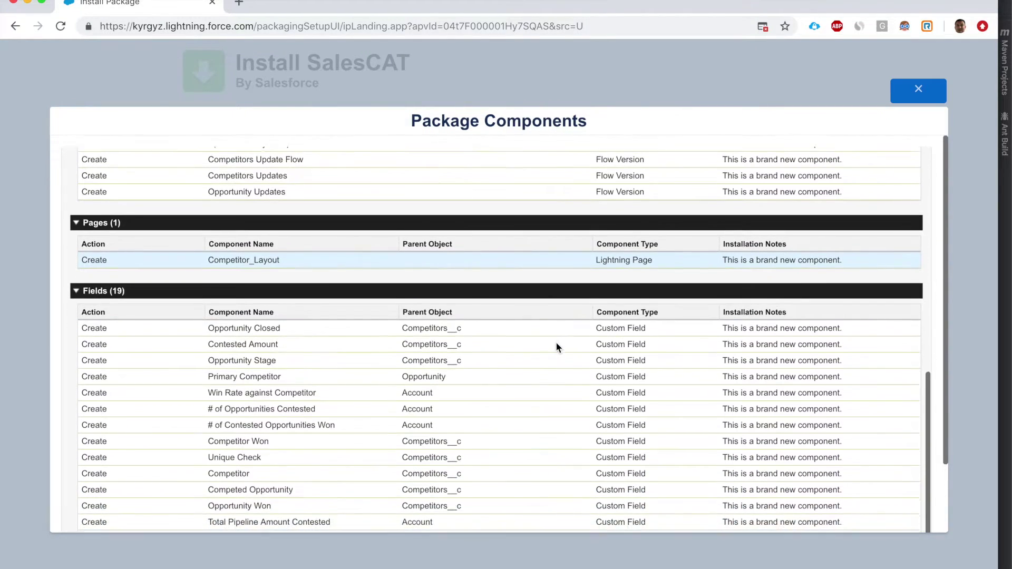
scroll(556, 342, down, 6)
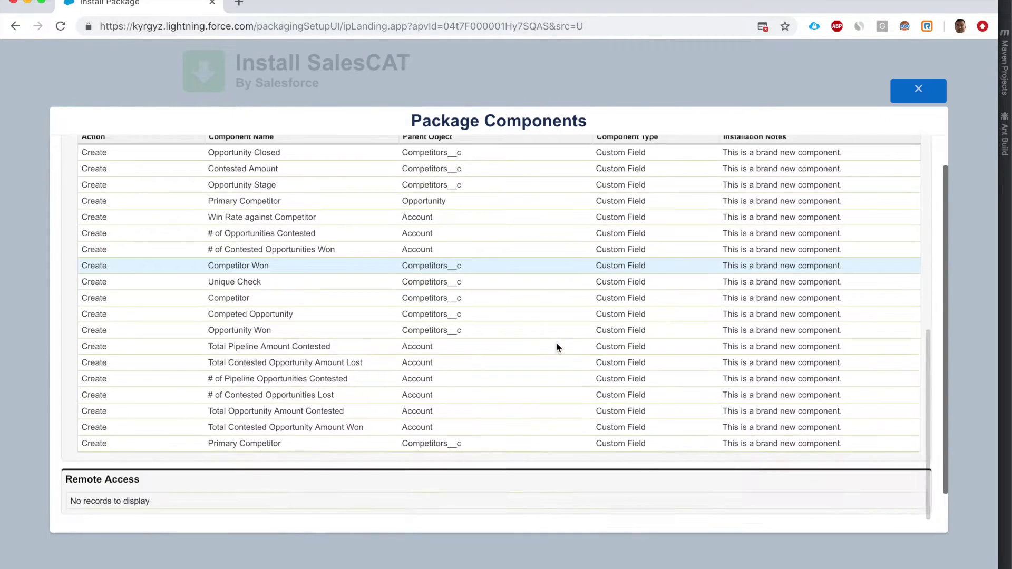
scroll(556, 342, up, 8)
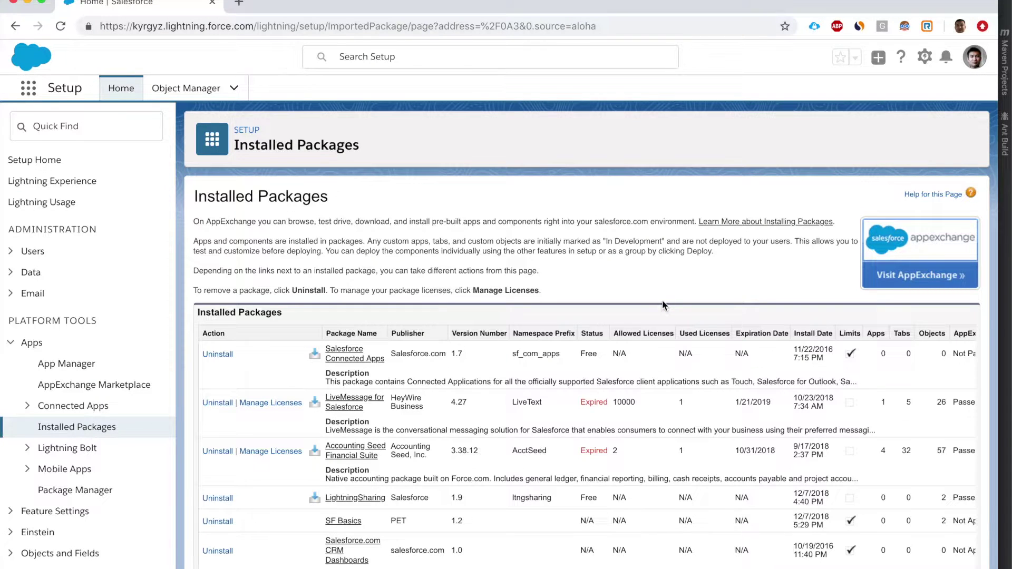
Step: Find SalesCAT among the installed packages using the search text "cat", and check the package type in its details
scroll(662, 299, down, 3)
key(ctrl+f)
text(cat)
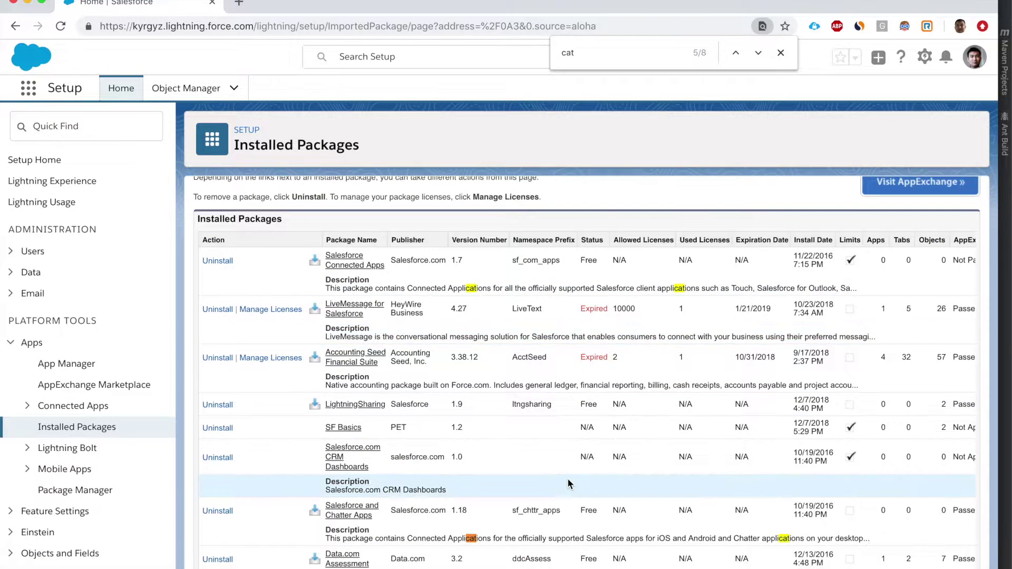
scroll(567, 479, down, 3)
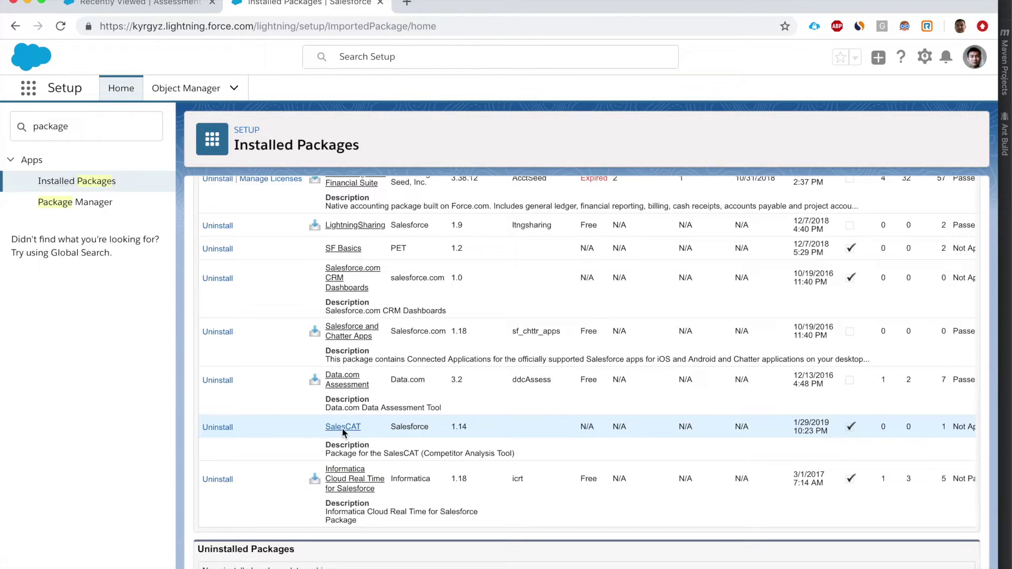
click(342, 428)
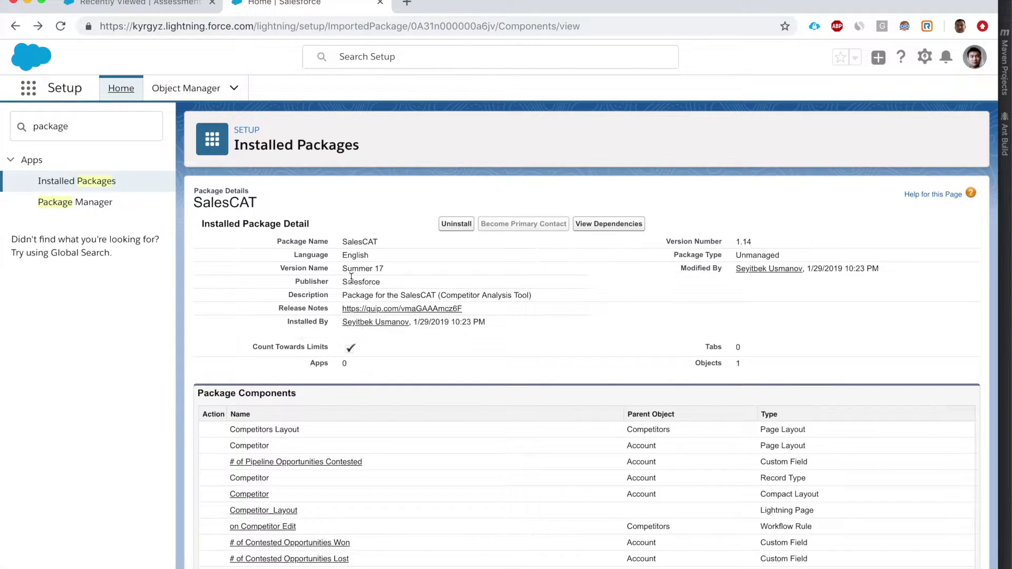
double_click(766, 252)
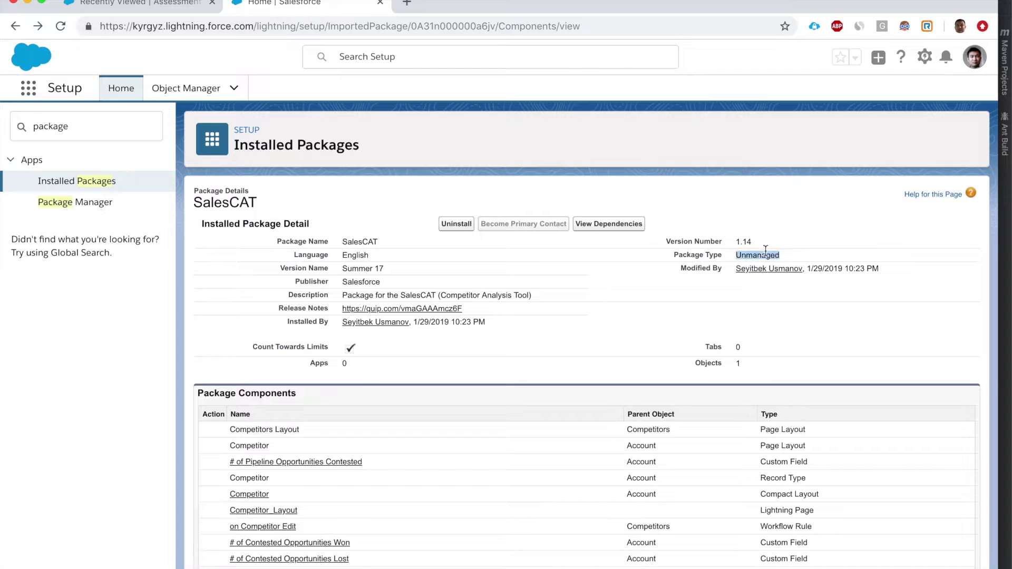
Step: Open the packaged Account field # of Pipeline Opportunities Contested for editing and inspect its label, name and description
scroll(690, 413, down, 2)
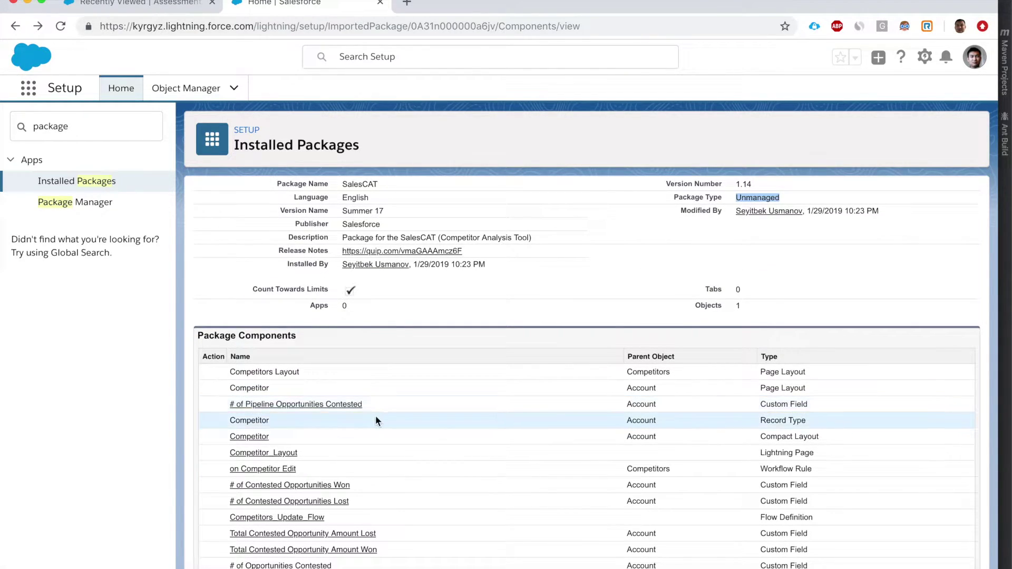
click(335, 406)
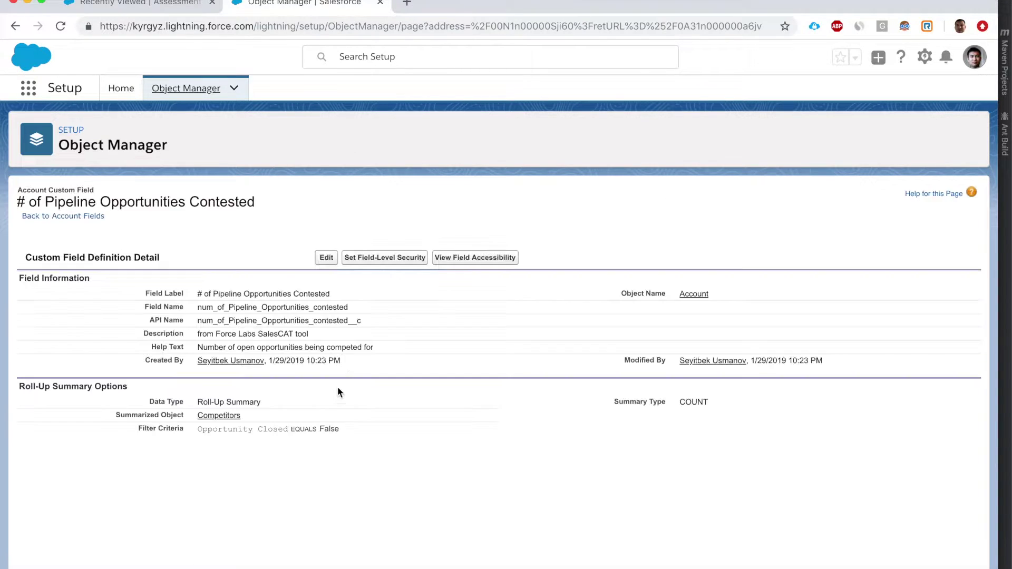
click(323, 256)
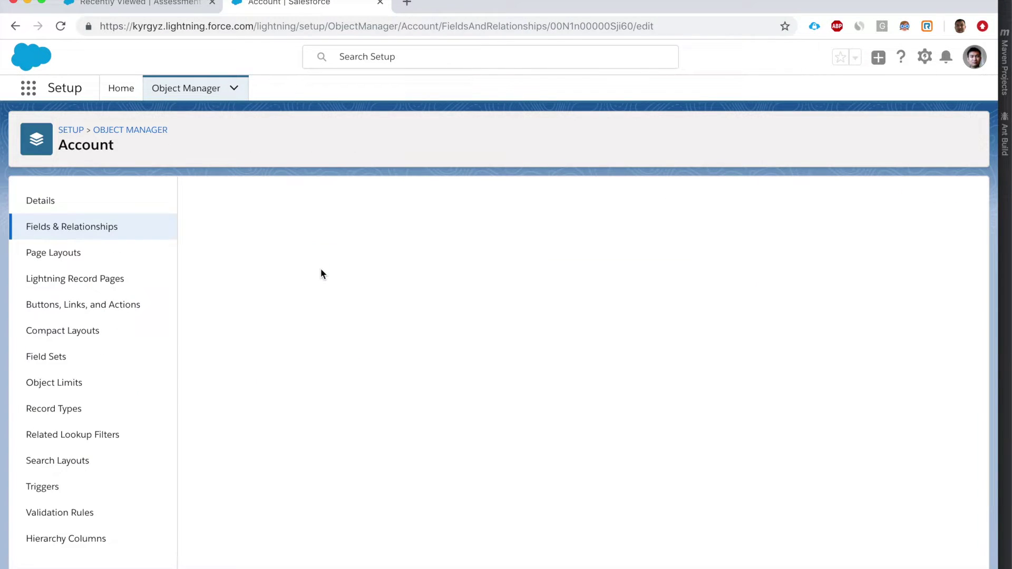
triple_click(366, 275)
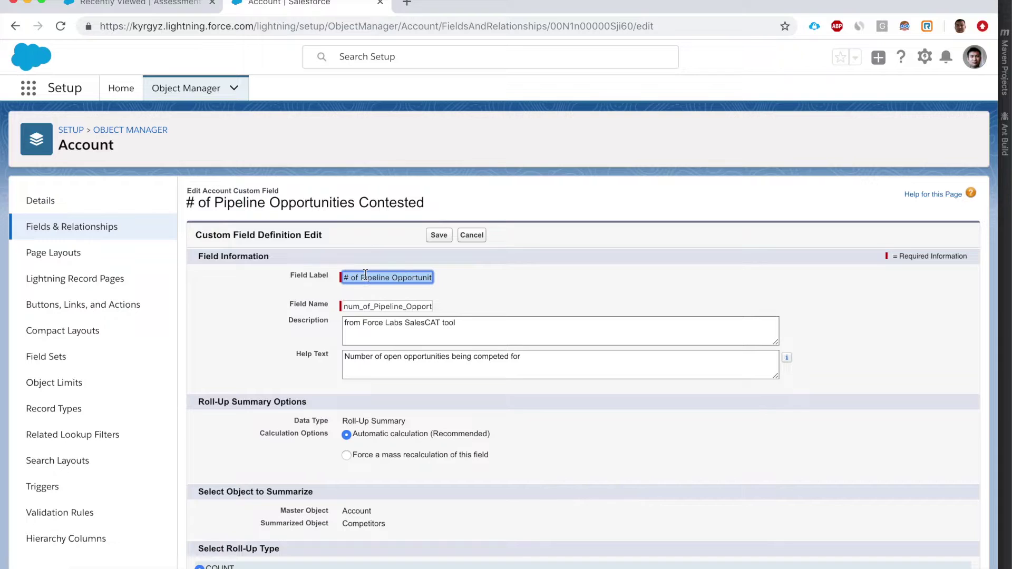
double_click(359, 308)
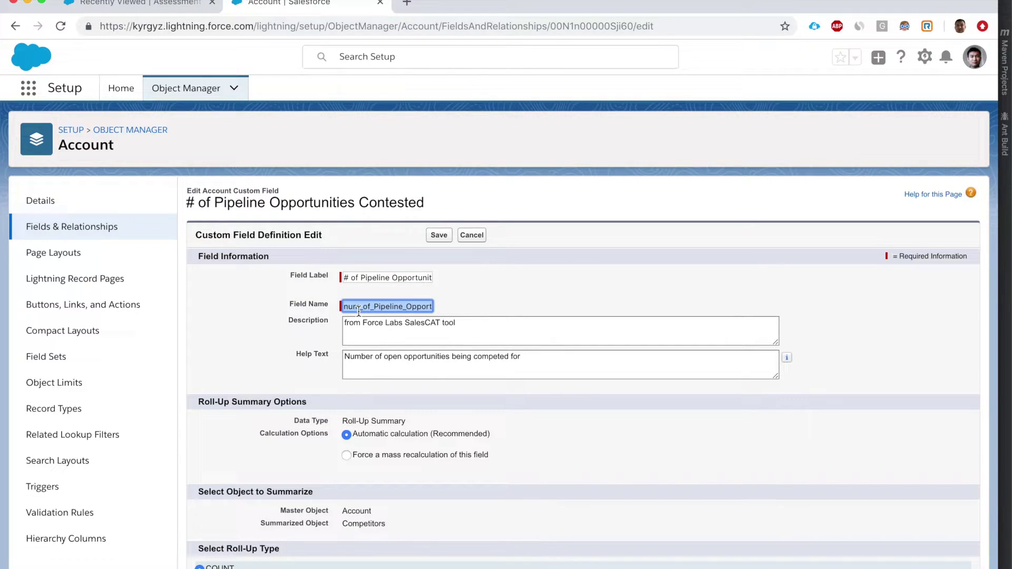
triple_click(369, 332)
Step: Review the field's roll-up summary options, roll-up type and filter criteria, and leave the editor without saving
scroll(368, 332, down, 2)
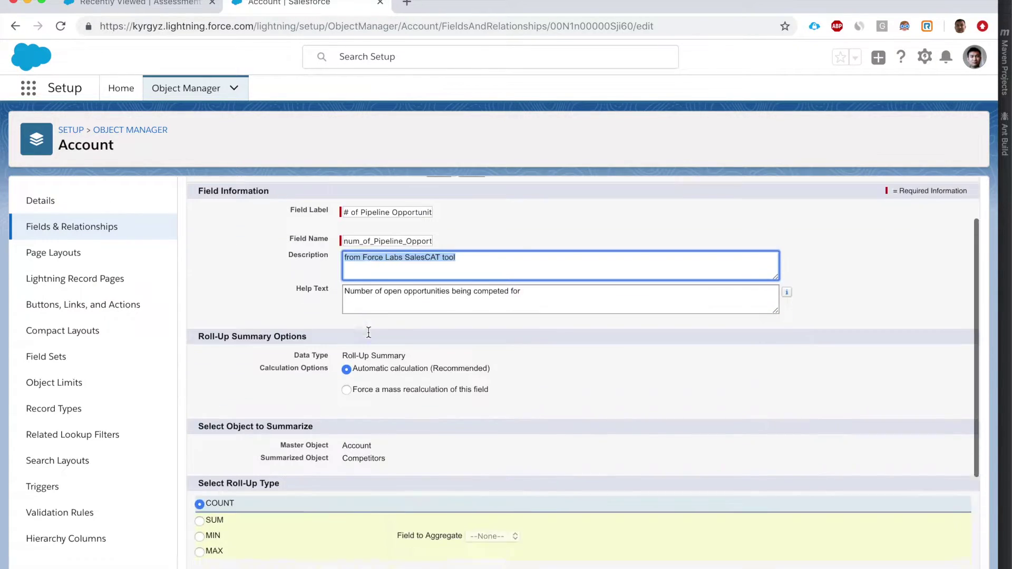
scroll(368, 331, down, 2)
scroll(368, 332, down, 4)
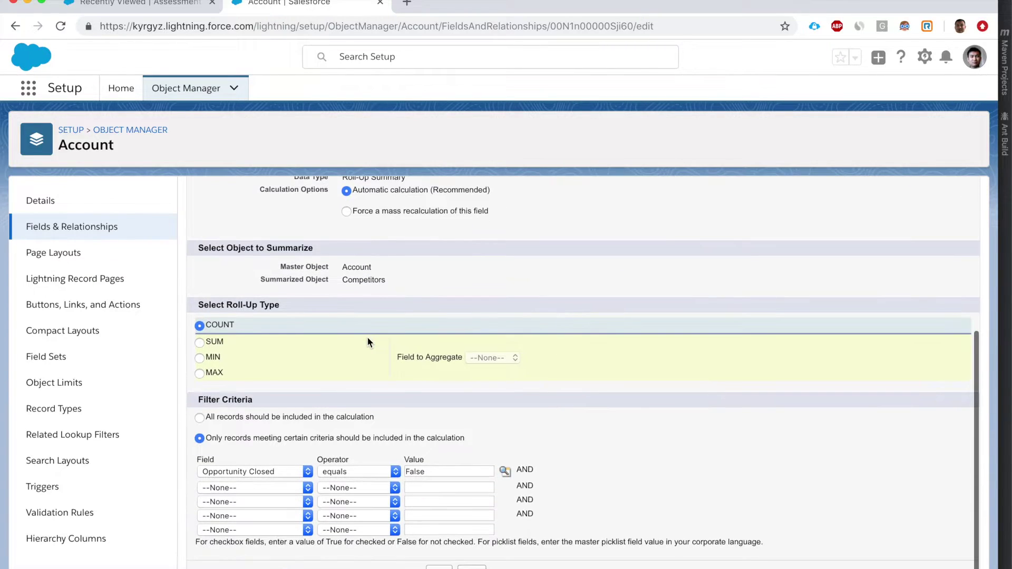
scroll(368, 340, up, 2)
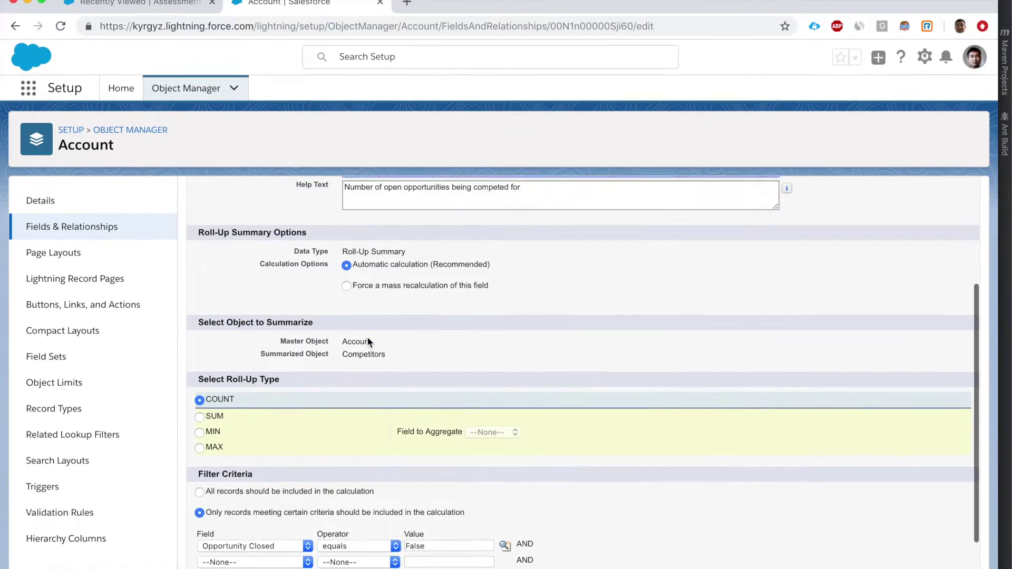
scroll(368, 341, up, 4)
click(473, 235)
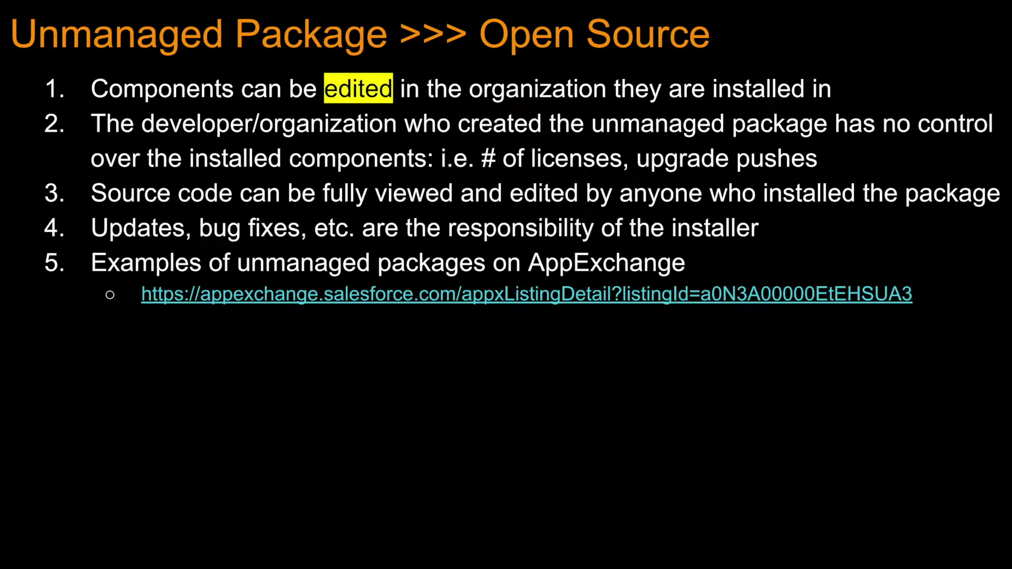
key(Right)
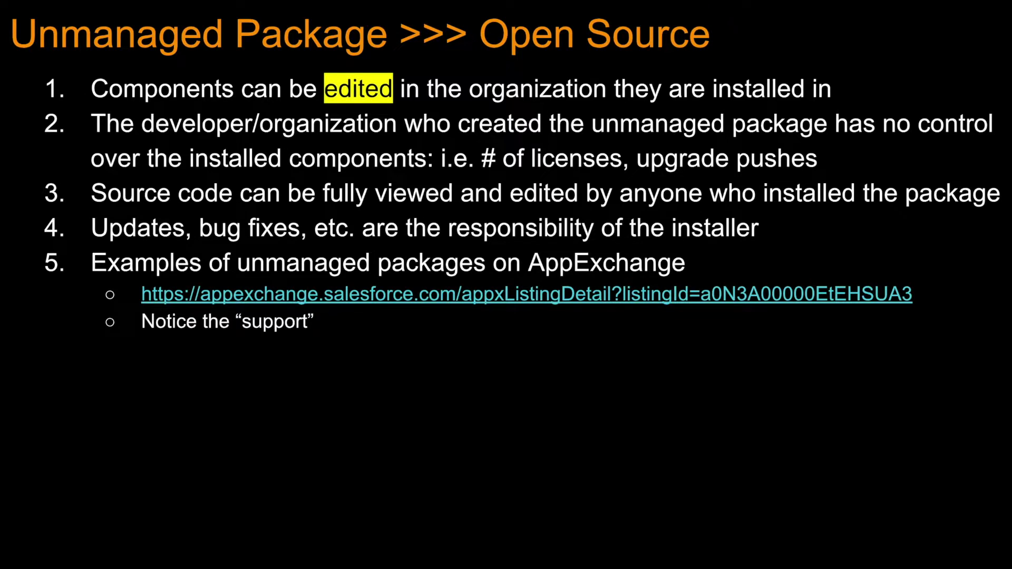
click(371, 213)
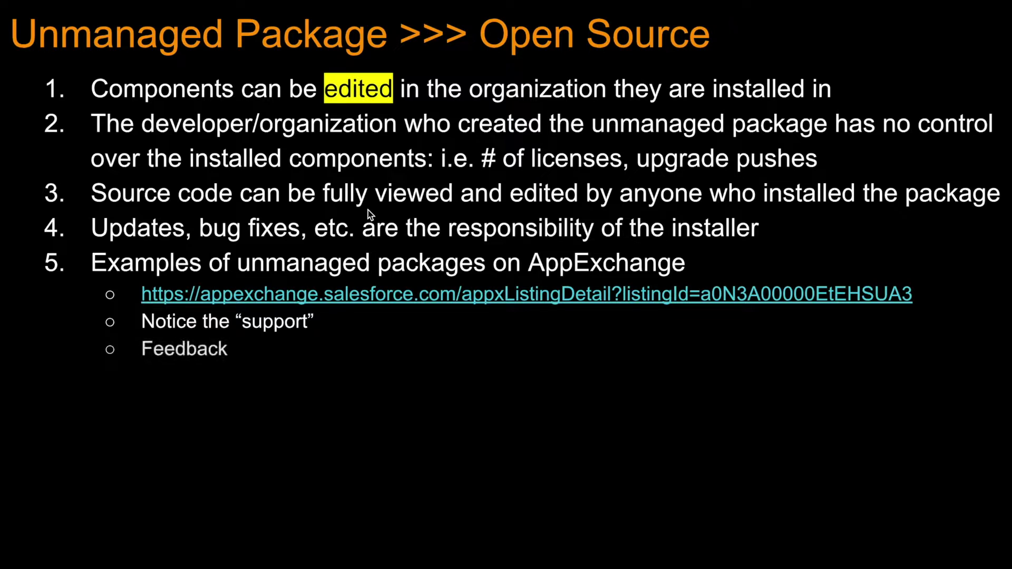
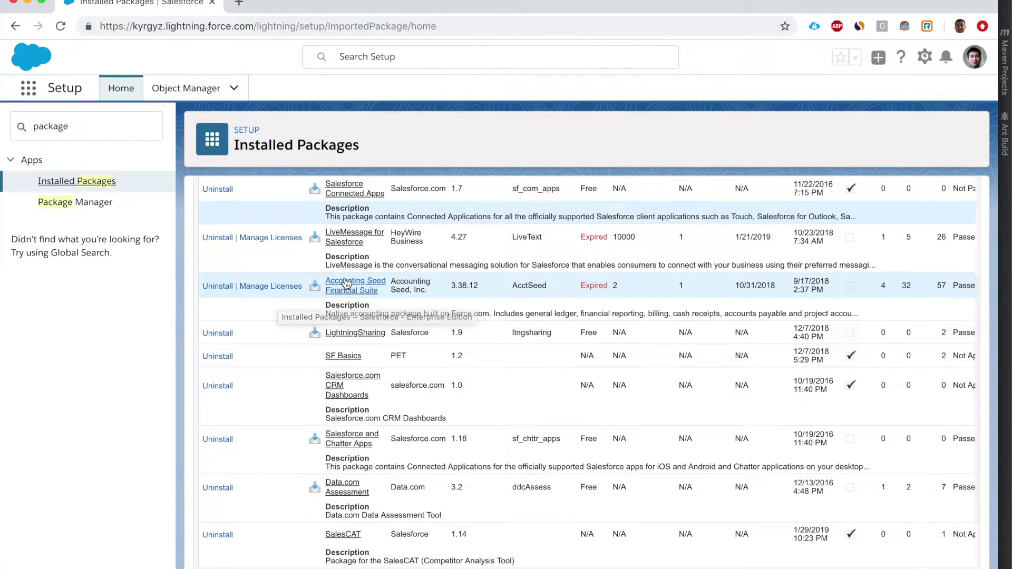
Step: Open the details of the installed Accounting Seed Financial Suite package and check its status
click(348, 293)
double_click(359, 308)
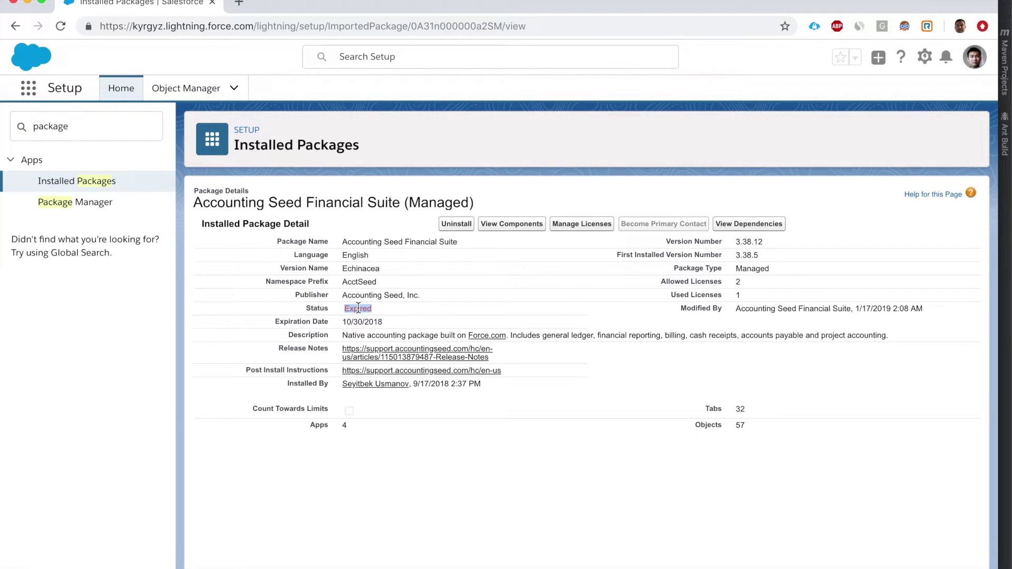
Step: Review the Accounting Seed Financial Suite package's name, status, expiration date, package type, used licenses, version name and namespace prefix
drag(343, 322, 362, 324)
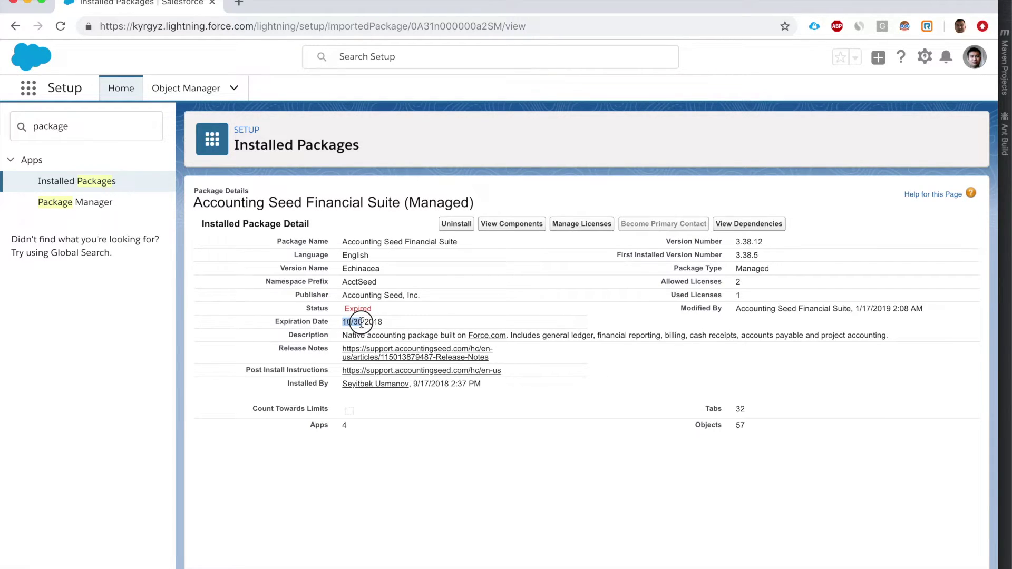
double_click(359, 310)
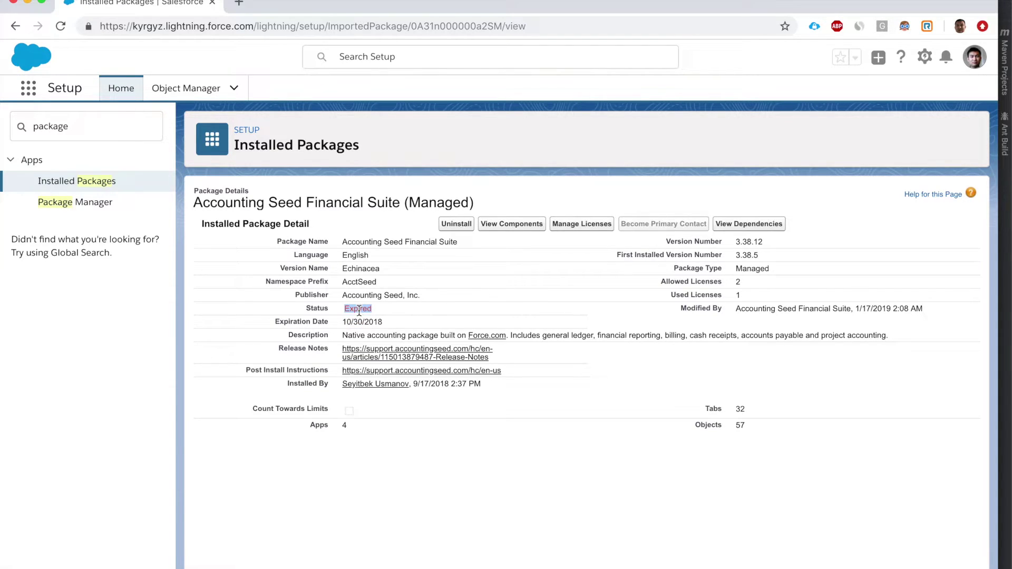
drag(342, 241, 403, 239)
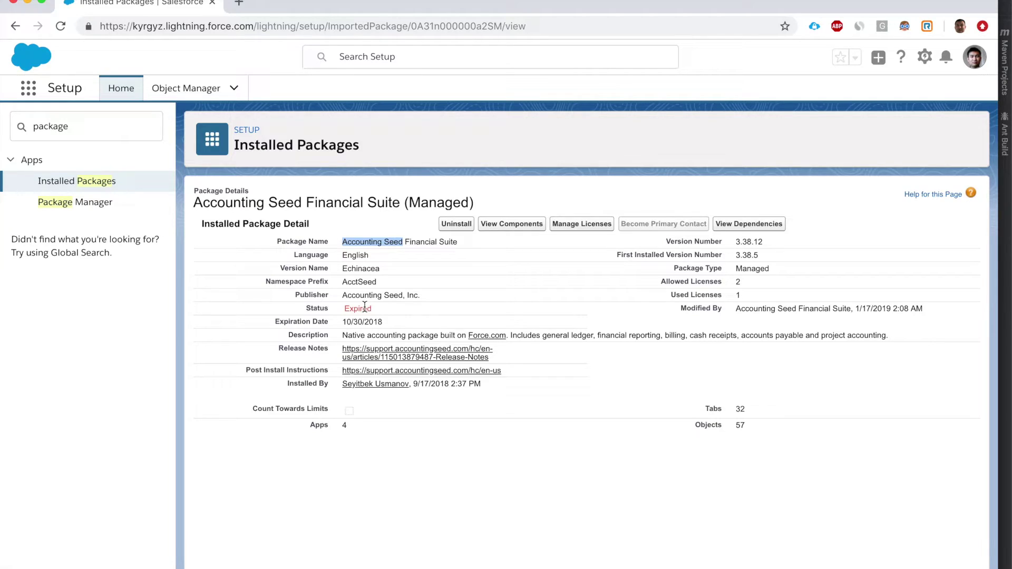
double_click(752, 269)
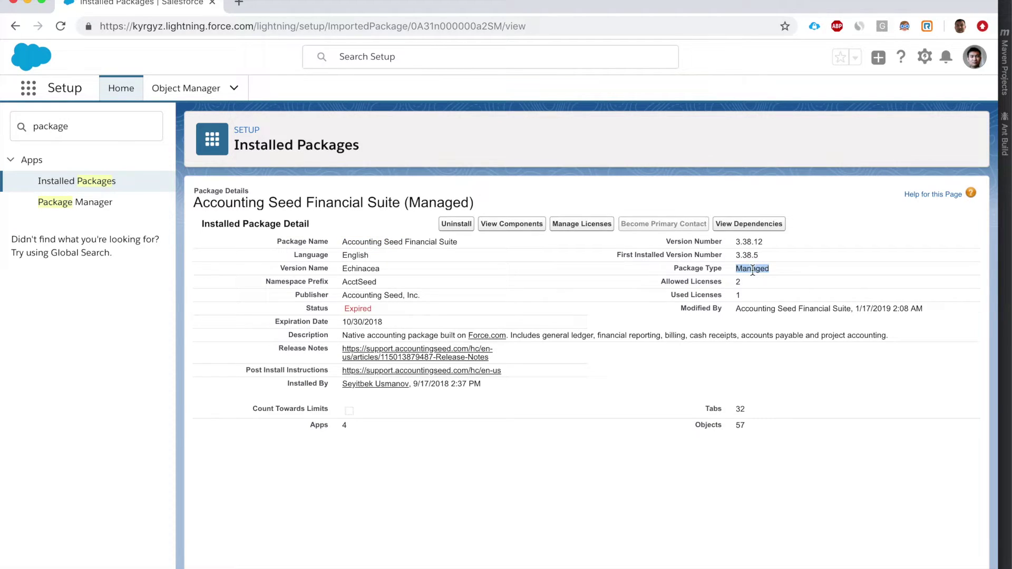
mouse_move(741, 283)
mouse_down()
mouse_move(669, 282)
mouse_move(739, 296)
mouse_up()
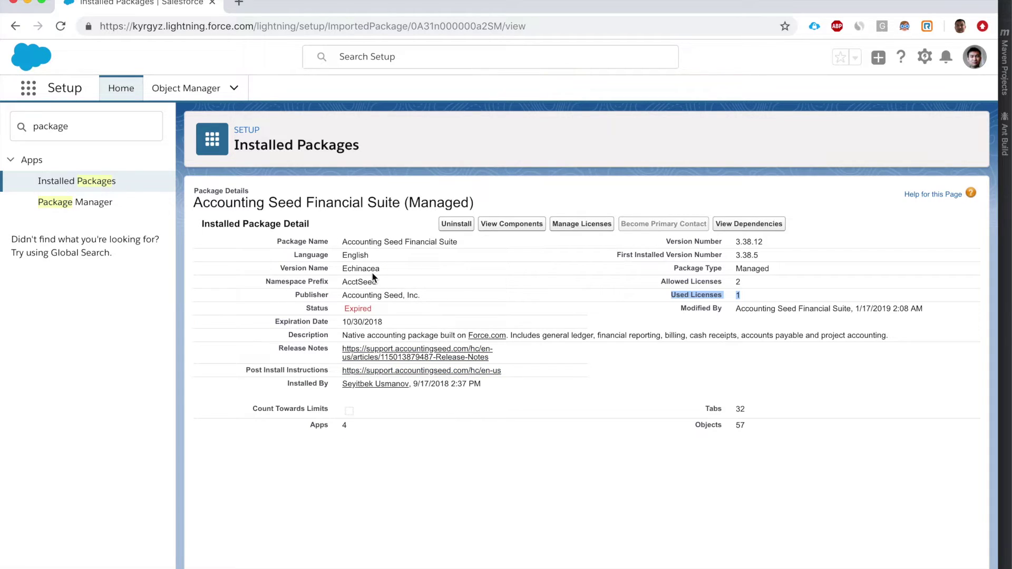
double_click(361, 269)
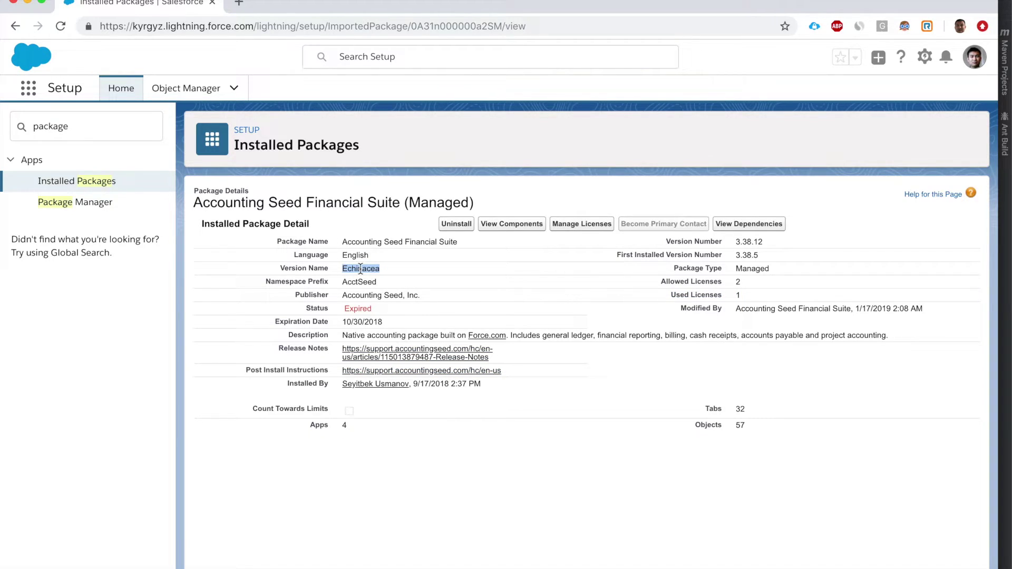
double_click(358, 283)
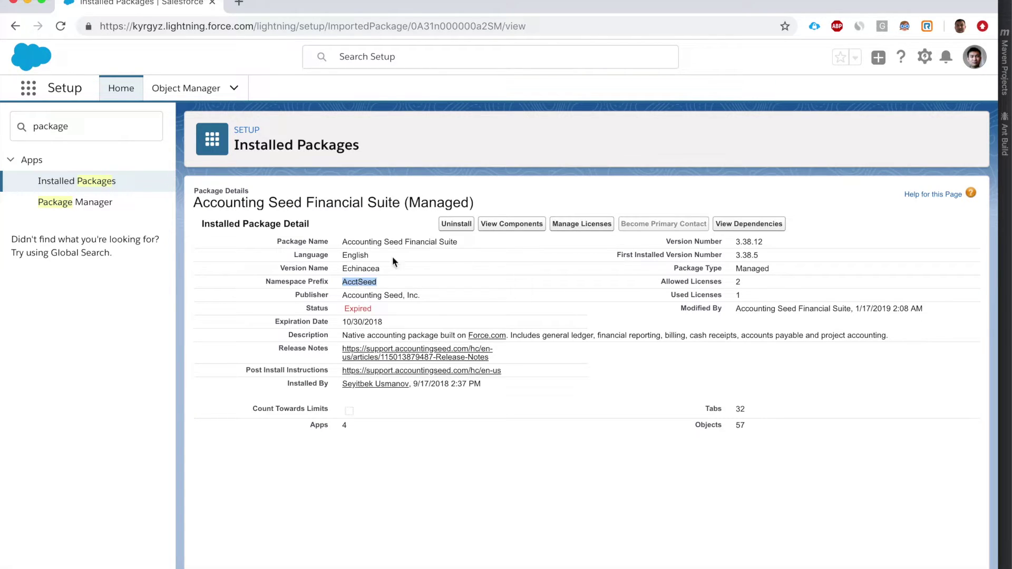
Step: Find "apex" in the Accounting Seed package's component list and open the ScheduledRevenueExpensesFromFAssetTest class
click(507, 224)
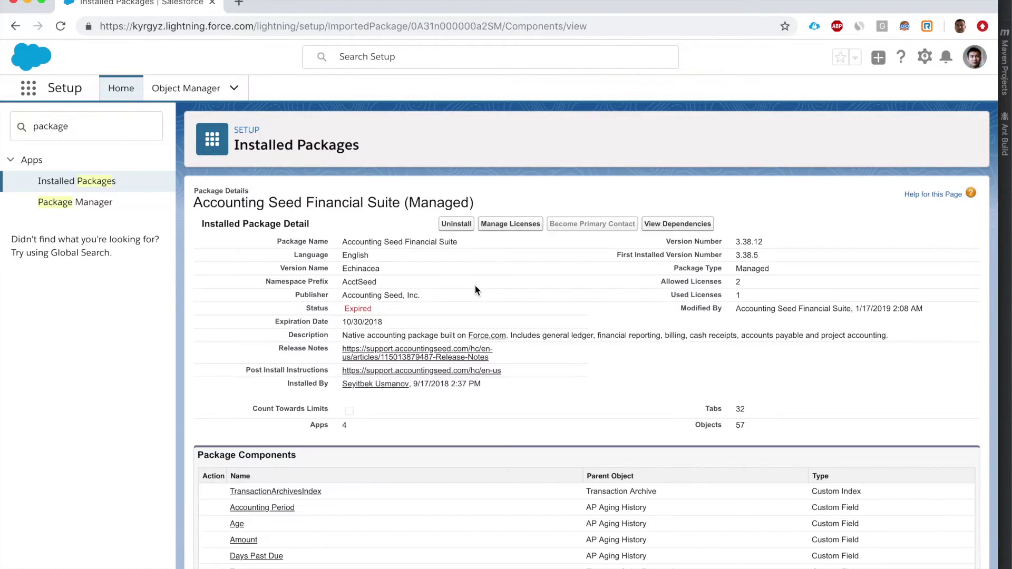
scroll(475, 284, down, 3)
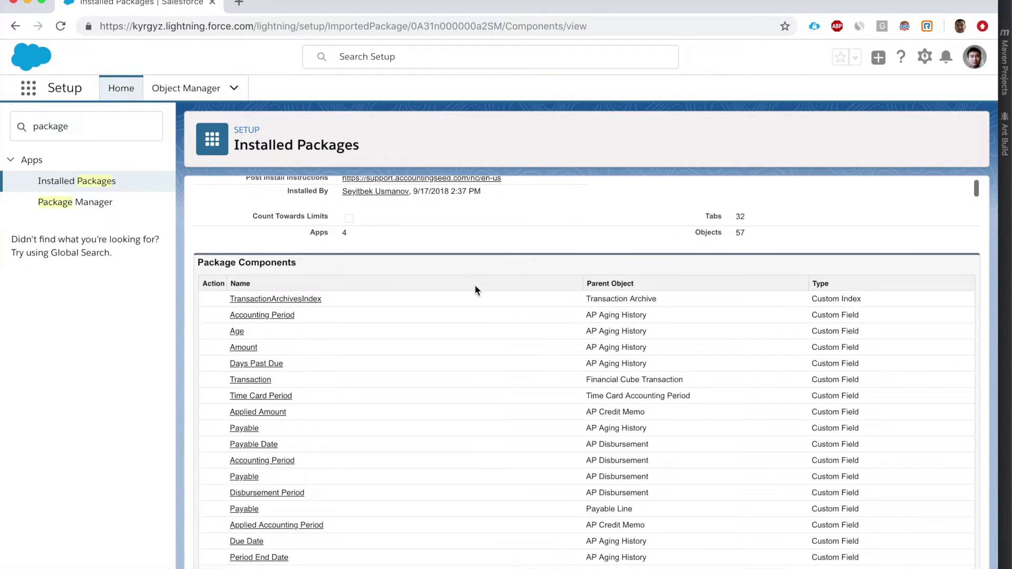
key(ctrl+f)
text(apex)
click(345, 364)
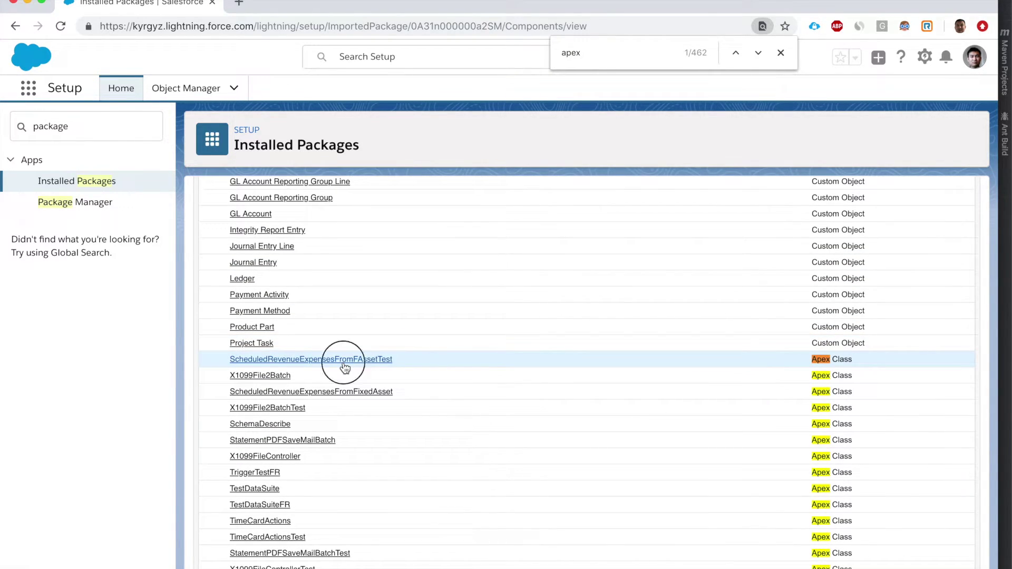
Step: Inspect the Apex class summary for the access modifier, class name and global definition, and return to the package components
double_click(221, 394)
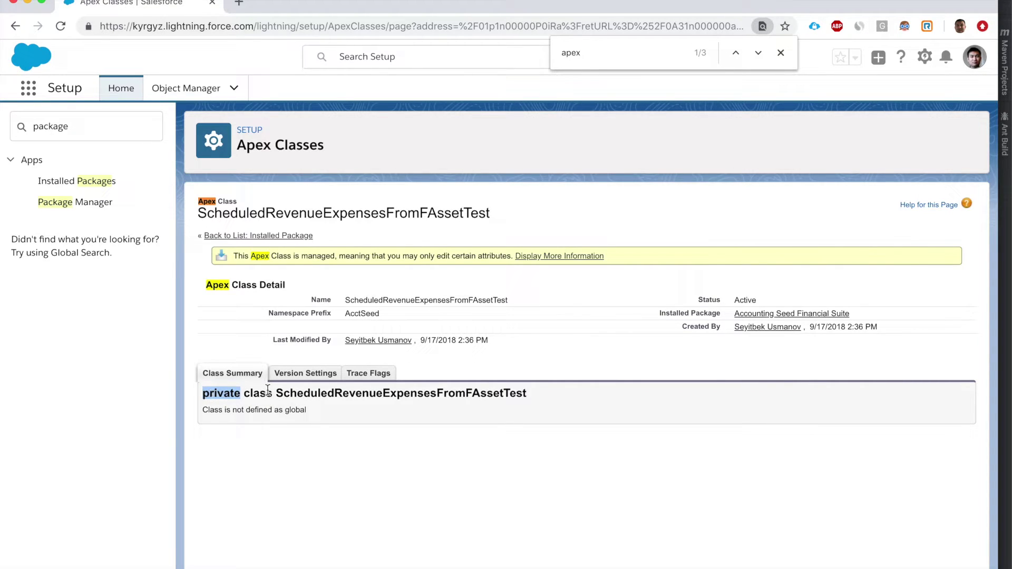
double_click(300, 393)
drag(203, 411, 312, 416)
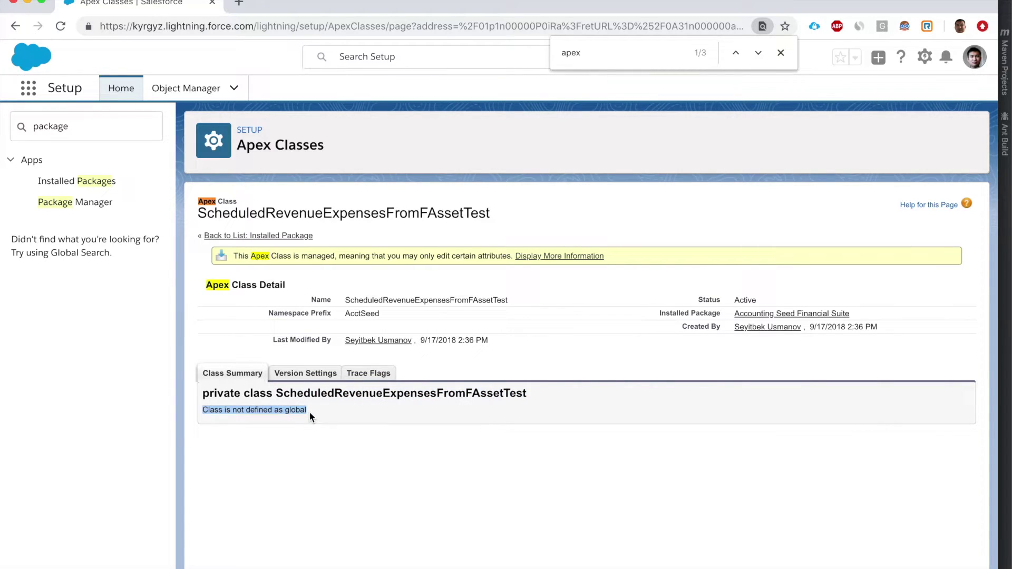
key(super+bracketleft)
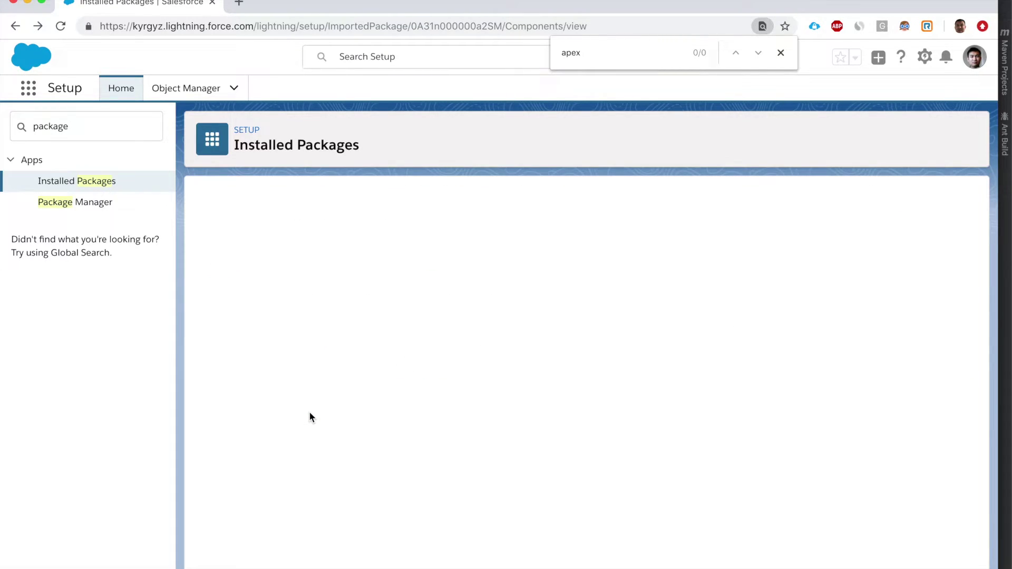
Step: Find "field" in the package components and open the Accounting Period custom field of AP Aging History
click(780, 54)
key(super+f)
text(field)
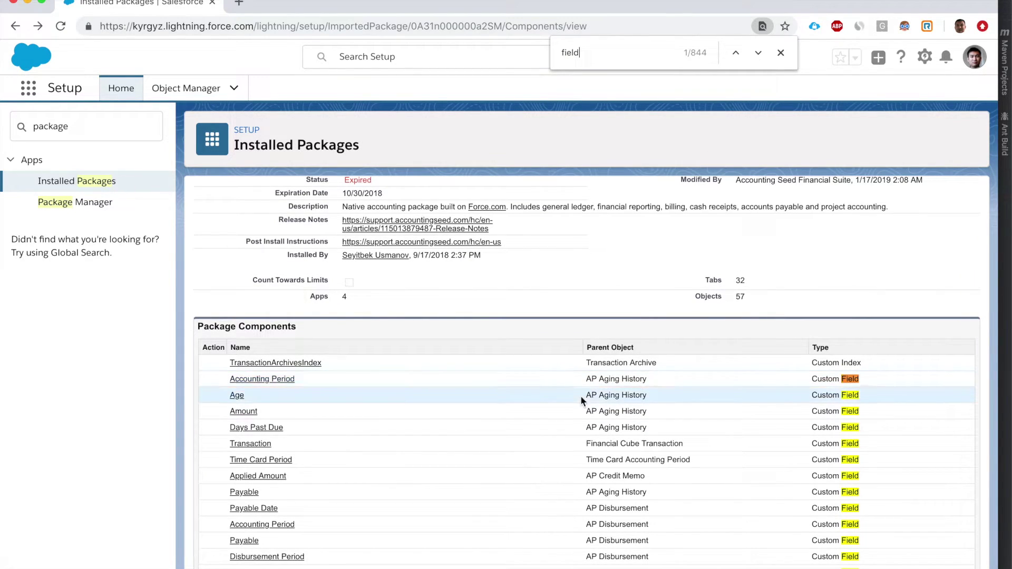
triple_click(615, 380)
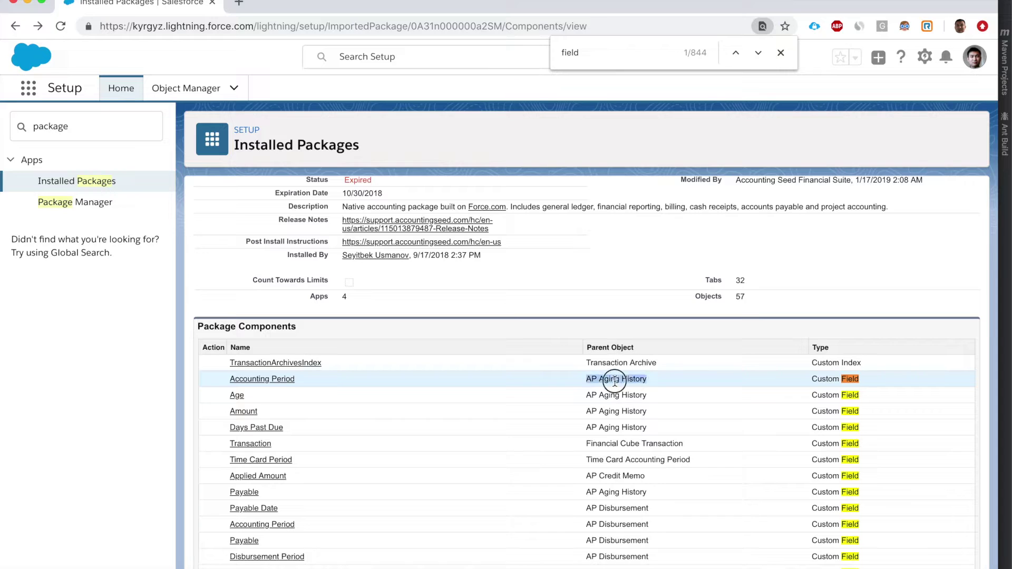
click(272, 379)
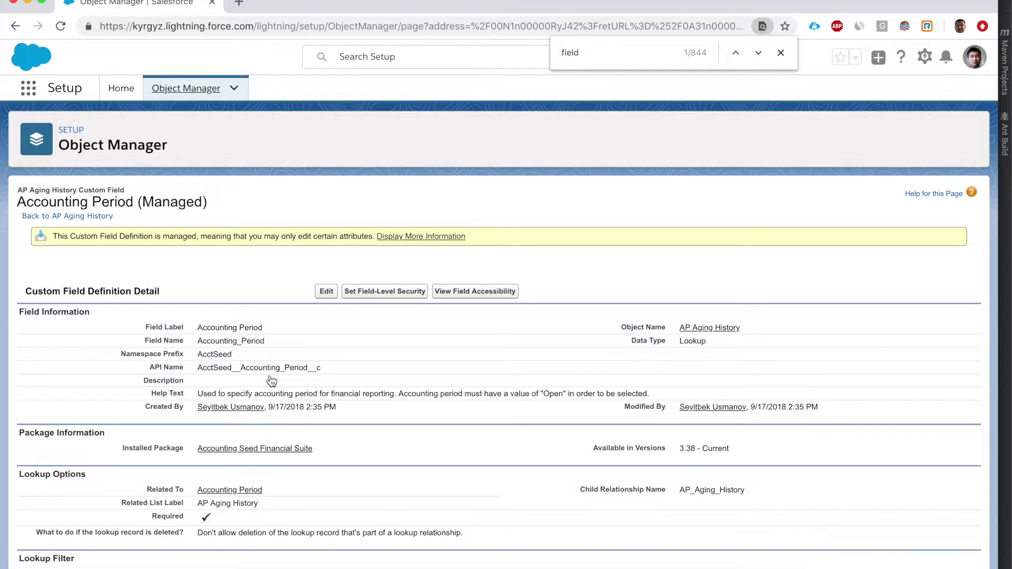
Step: Open the managed Accounting Period field for editing and check whether its label, name and lookup options can be changed
click(325, 291)
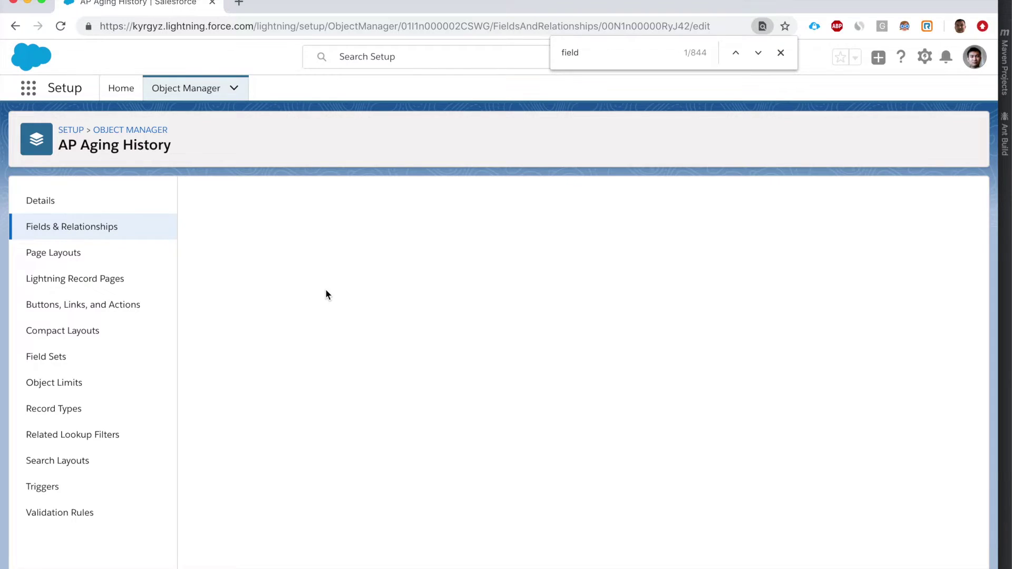
triple_click(357, 320)
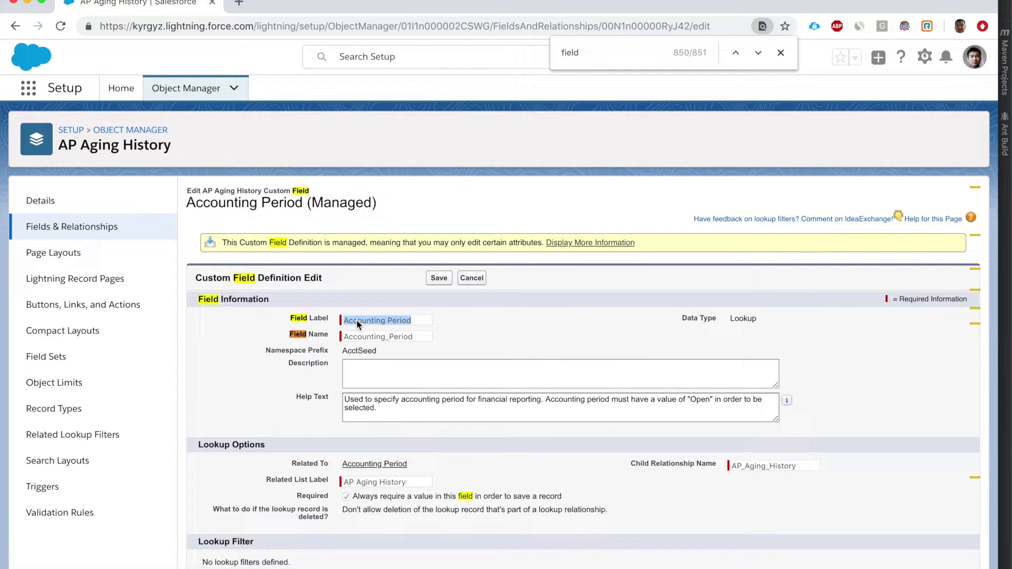
double_click(369, 335)
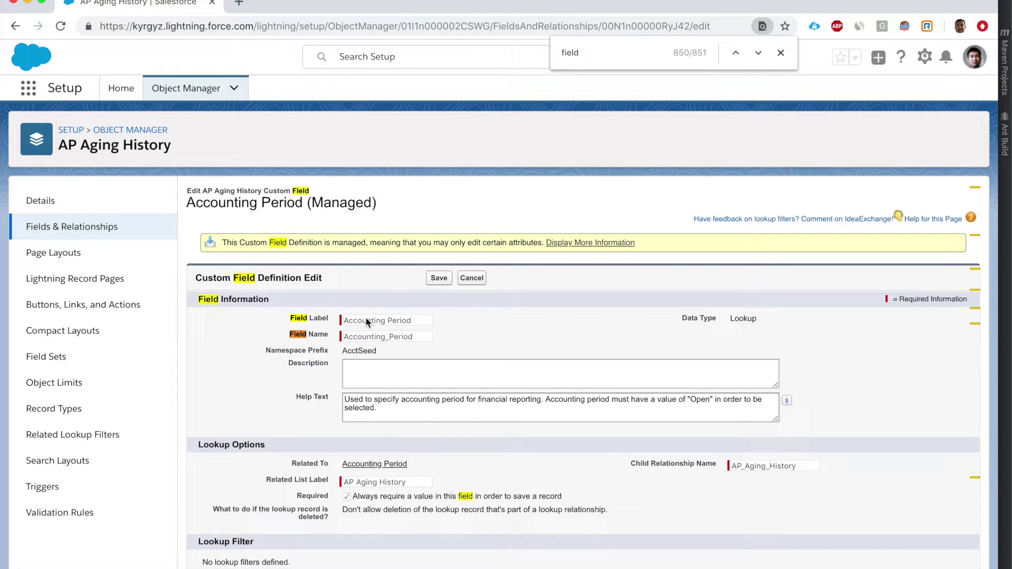
scroll(366, 332, down, 1)
scroll(370, 468, up, 1)
click(371, 465)
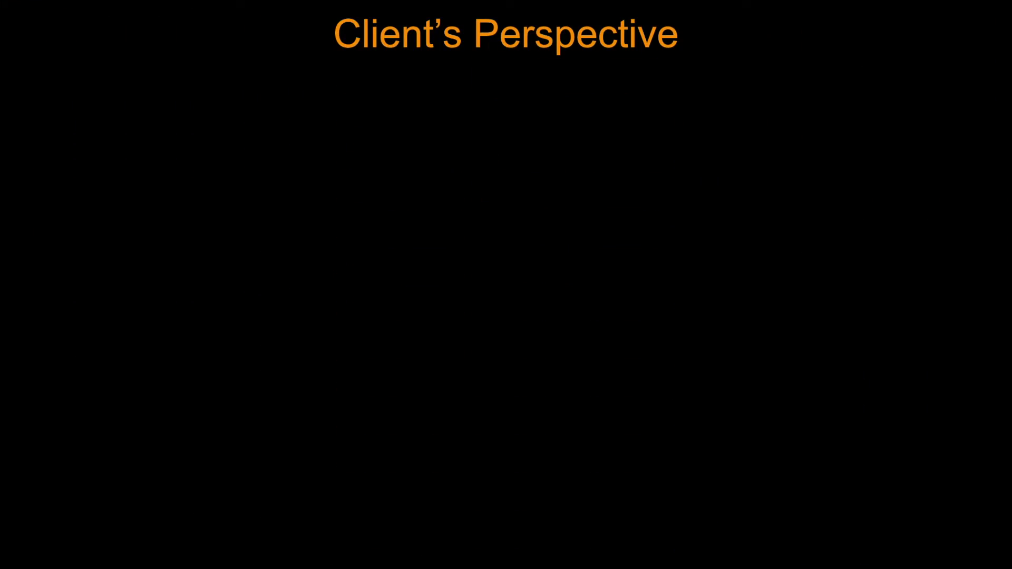
Step: Switch to the Client's Perspective slide in Google Slides, leave the slideshow, and fill Source Code Access with Yes for UNMANAGED and No for MANAGED
click(244, 307)
key(Escape)
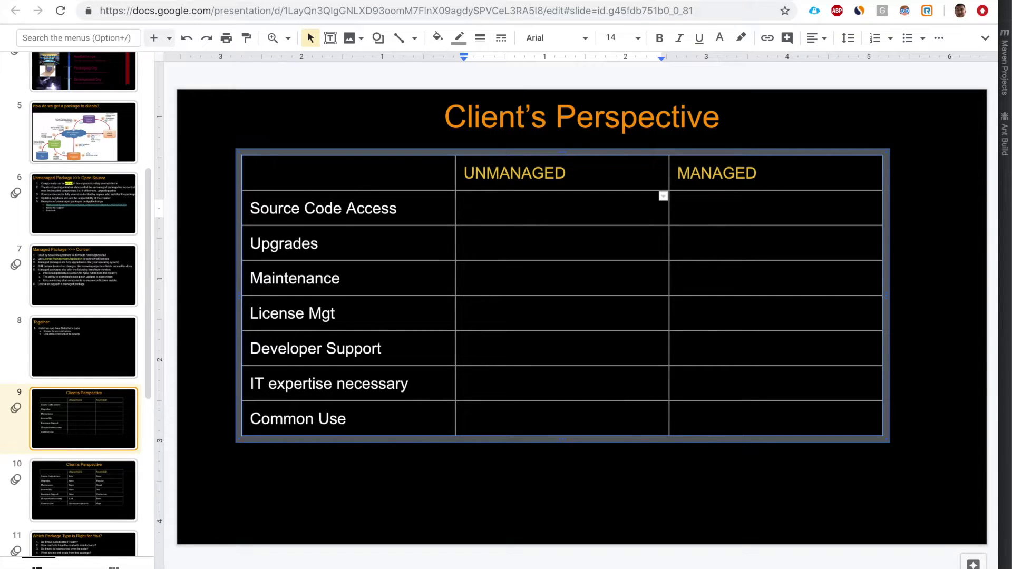
text(Yes)
click(679, 208)
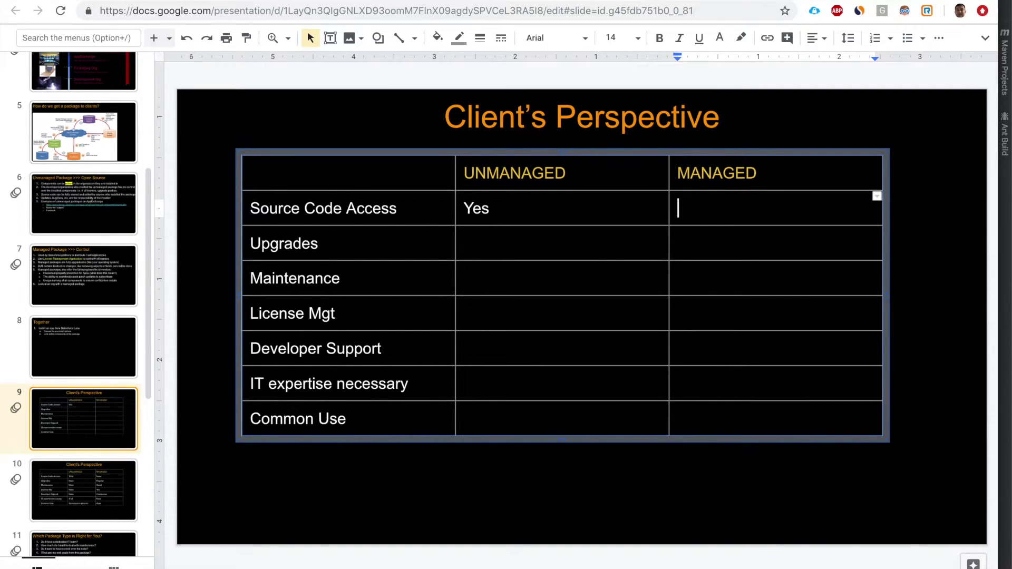
text(No)
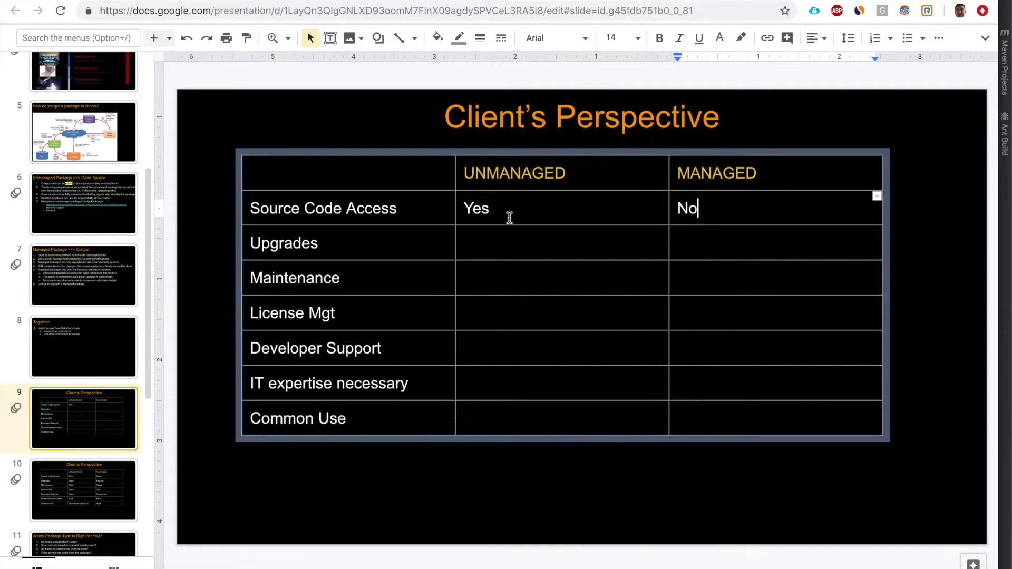
Step: Enter No in the UNMANAGED column for Upgrades, Maintenance, License Mgt and Developer Support
click(504, 243)
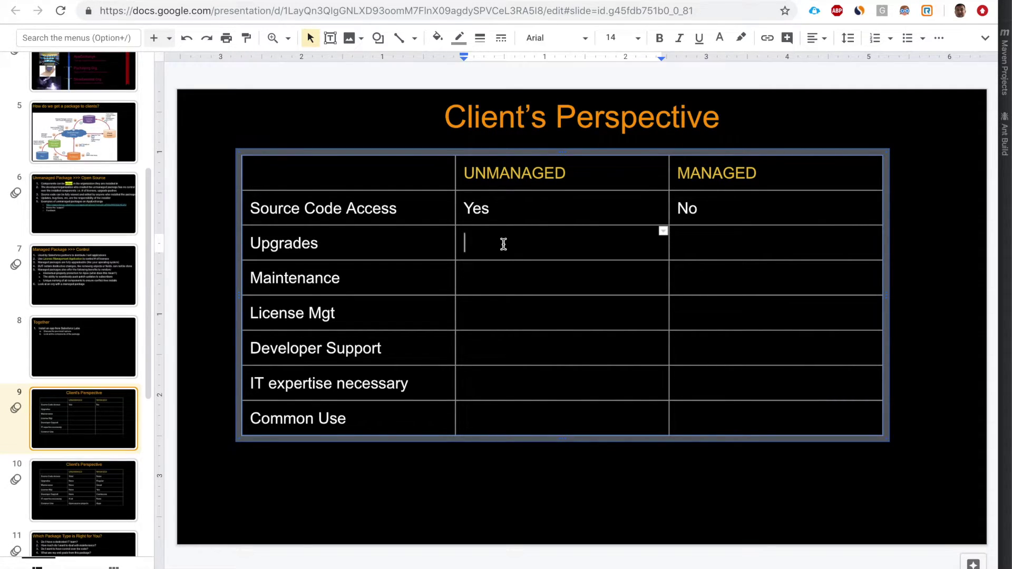
text(No)
click(507, 274)
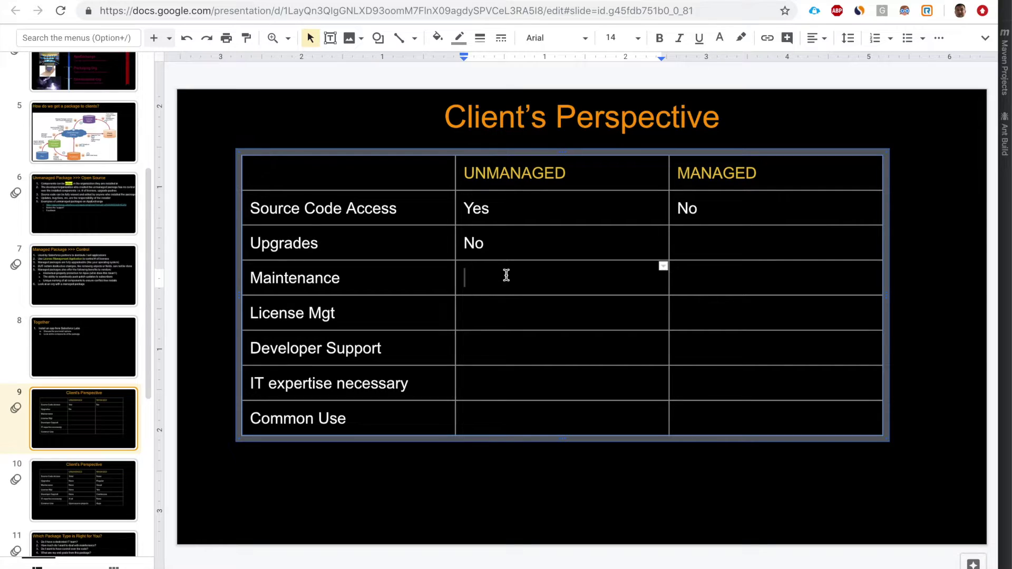
text(No)
click(505, 316)
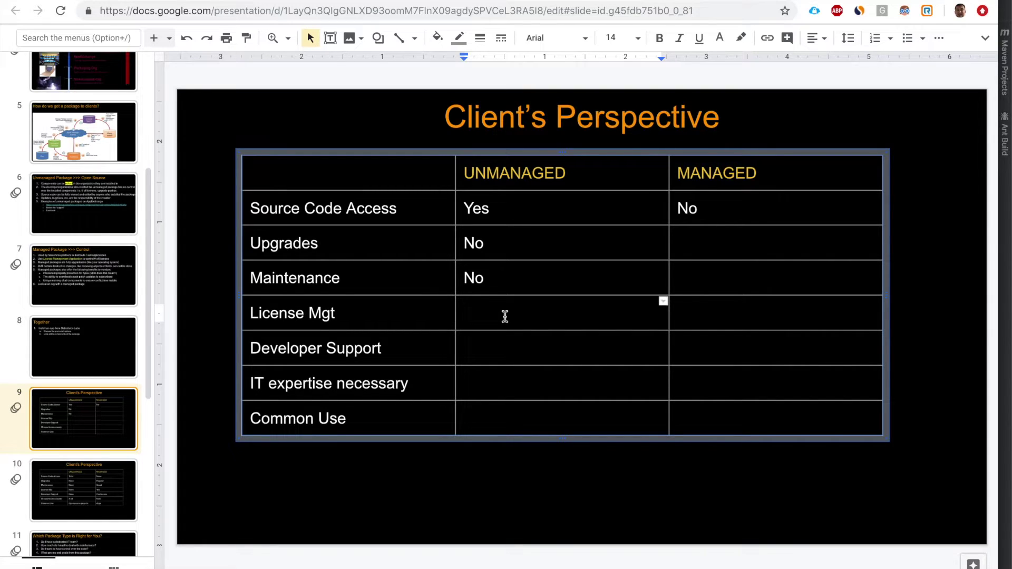
text(No)
click(485, 343)
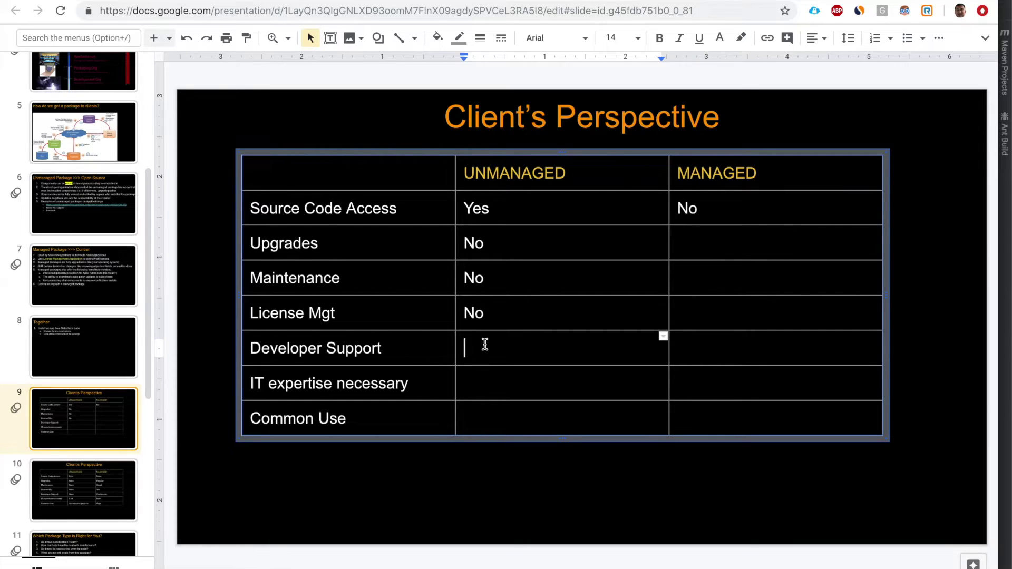
text(No)
Step: Complete the UNMANAGED column with YES for IT expertise necessary and NO for Common Use
click(493, 383)
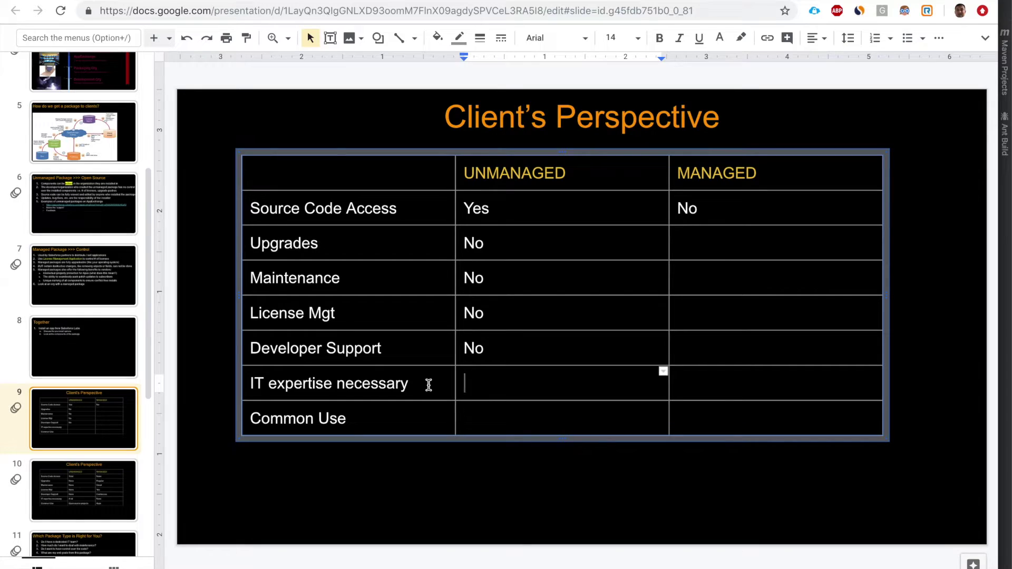
click(500, 385)
click(500, 385)
text(YES)
click(498, 409)
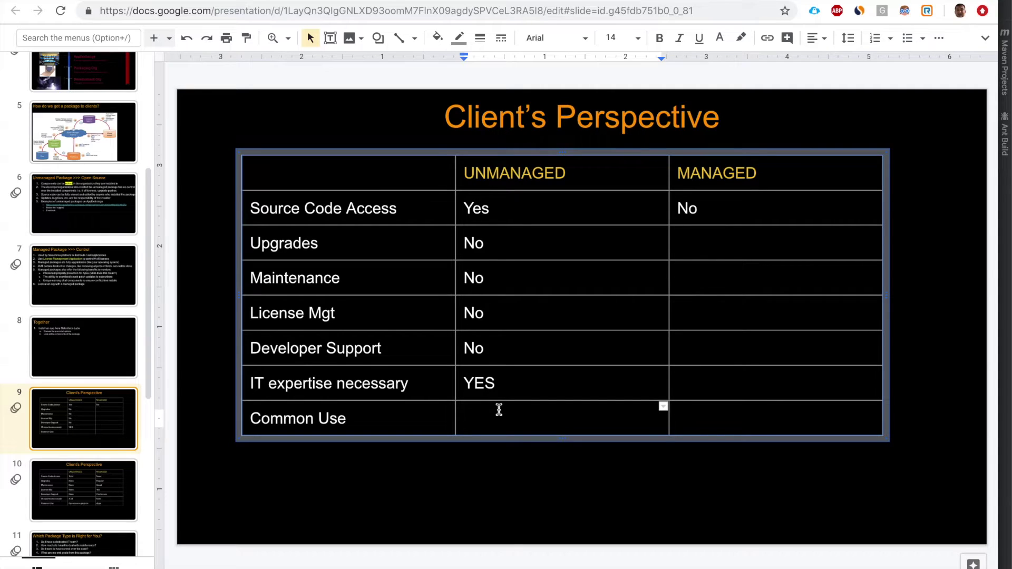
text(NO)
Step: Enter YES in the MANAGED column for Upgrades, Maintenance, License Mgt and Developer Support
click(691, 212)
double_click(691, 212)
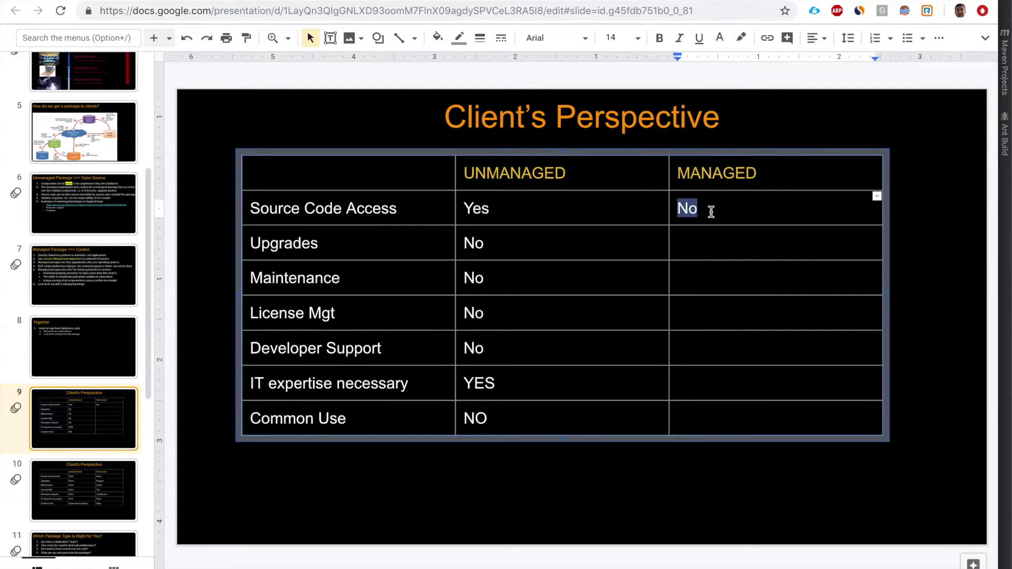
click(710, 243)
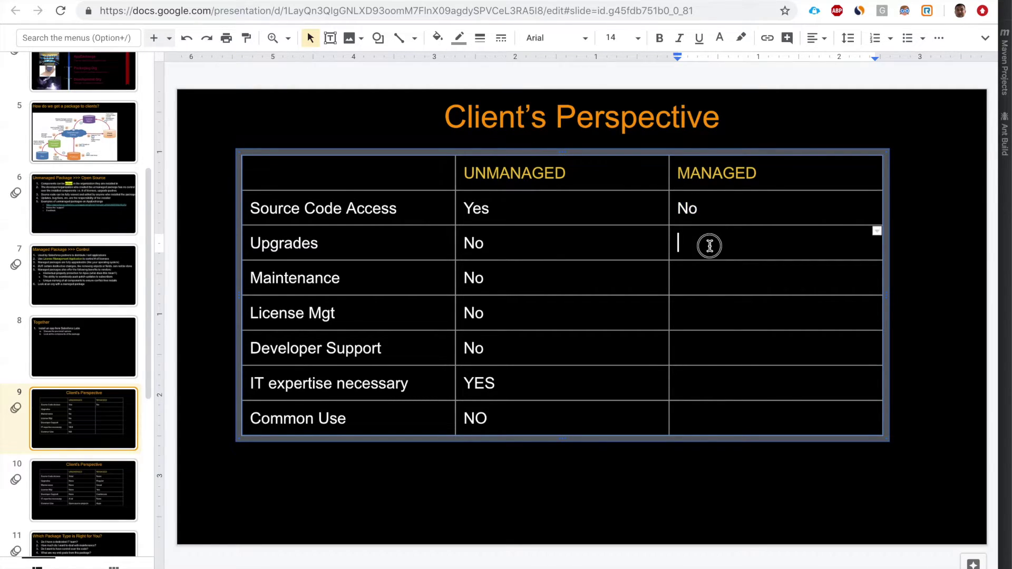
text(YES)
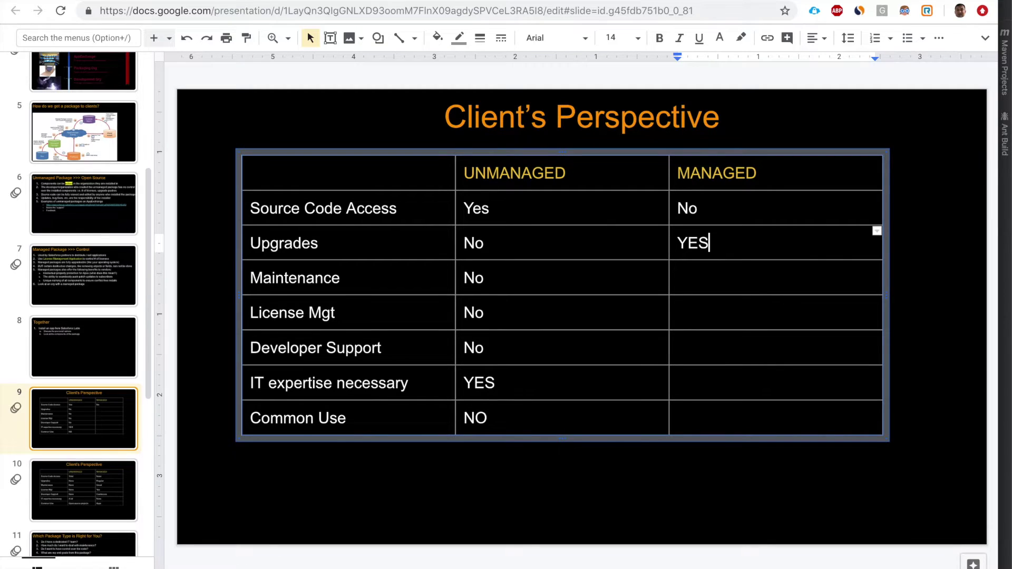
click(703, 269)
text(YES)
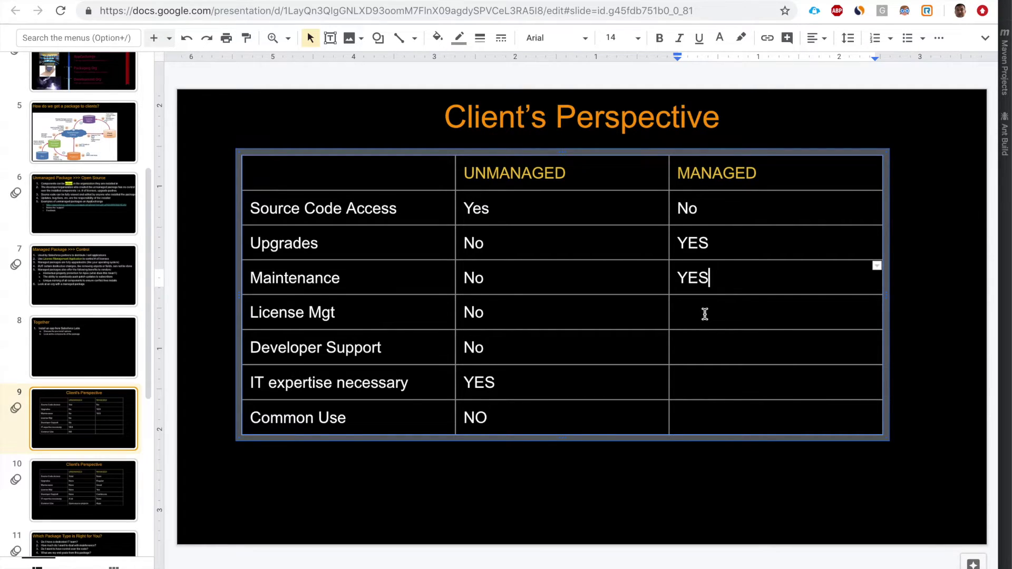
click(705, 314)
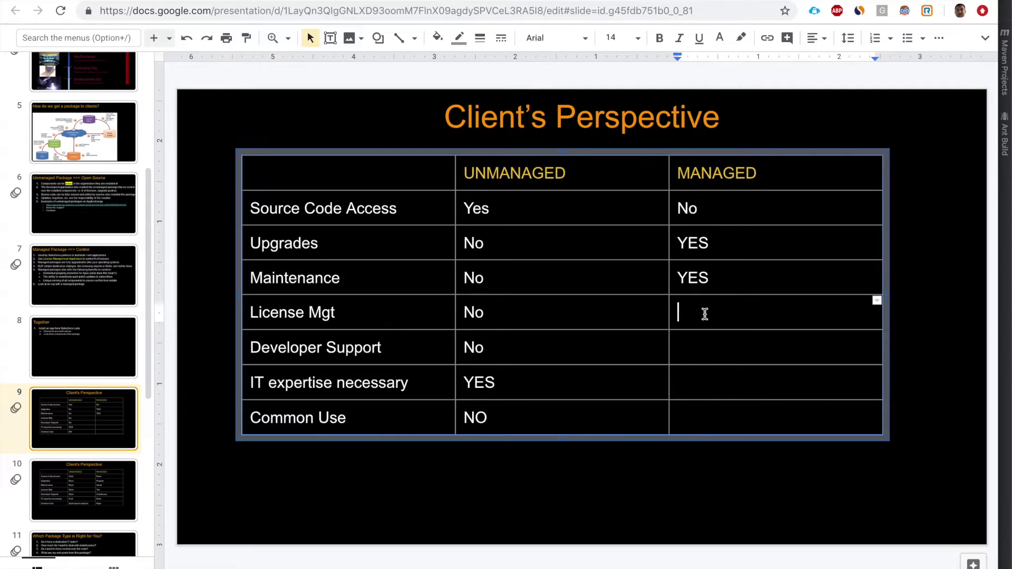
text(YES)
click(700, 341)
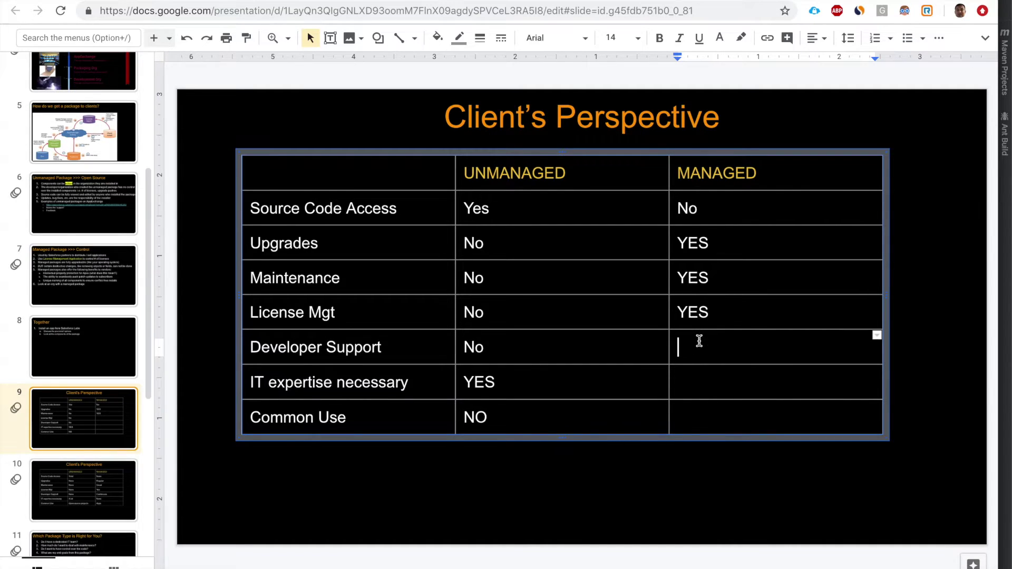
text(YES)
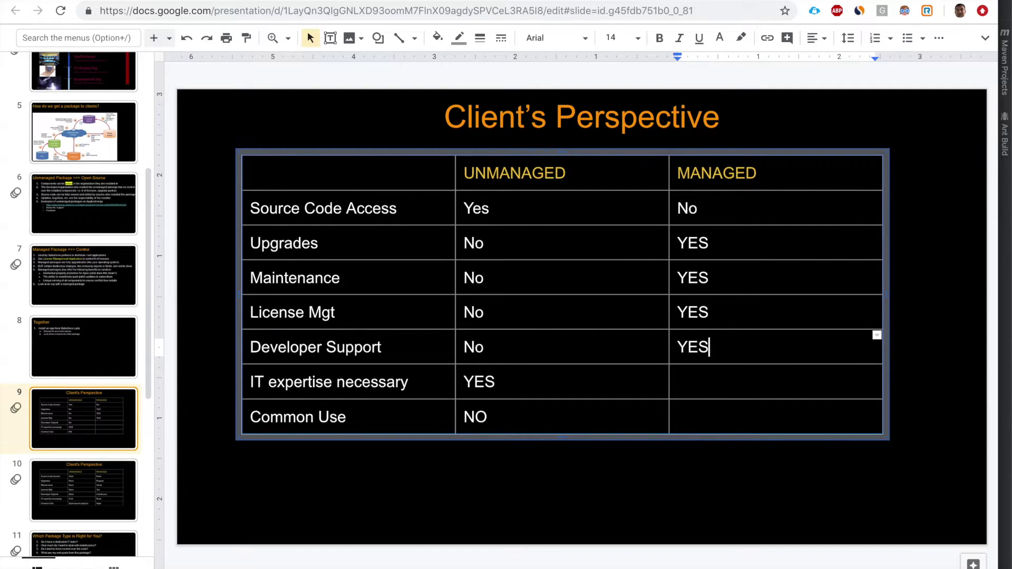
Step: Complete the MANAGED column with NO for IT expertise necessary and YES for Common Use, and leave the table
click(704, 380)
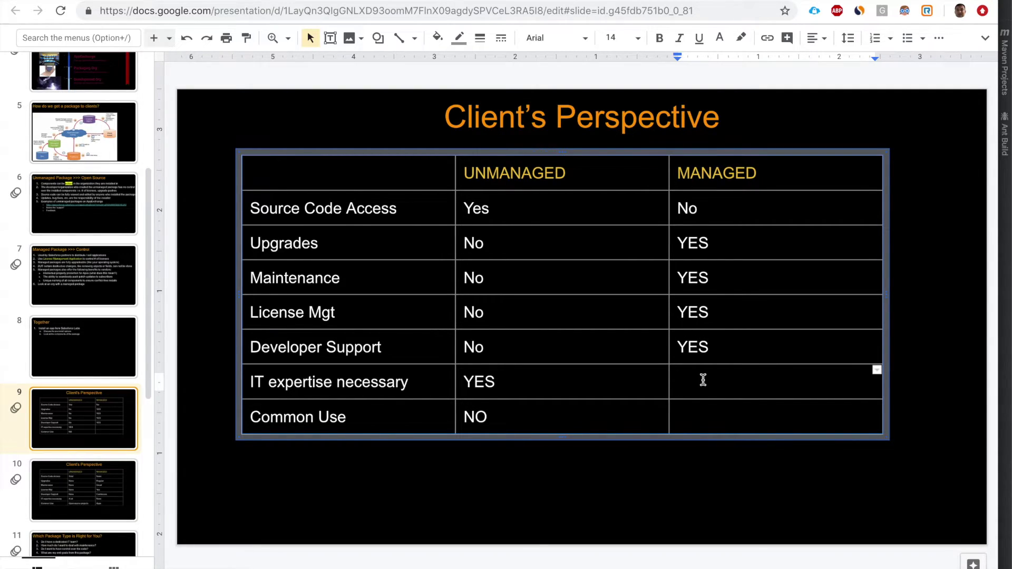
text(NO)
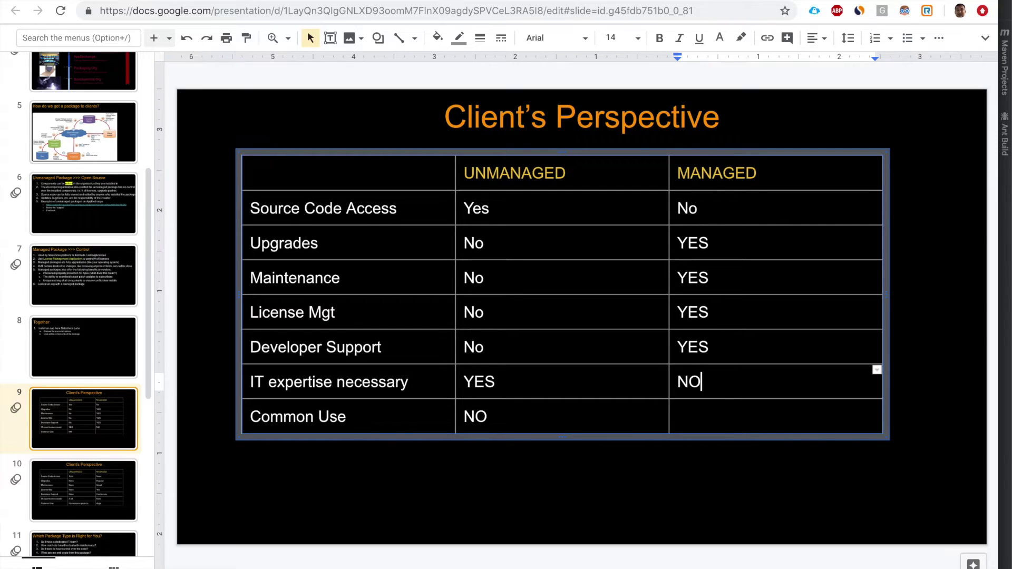
click(698, 415)
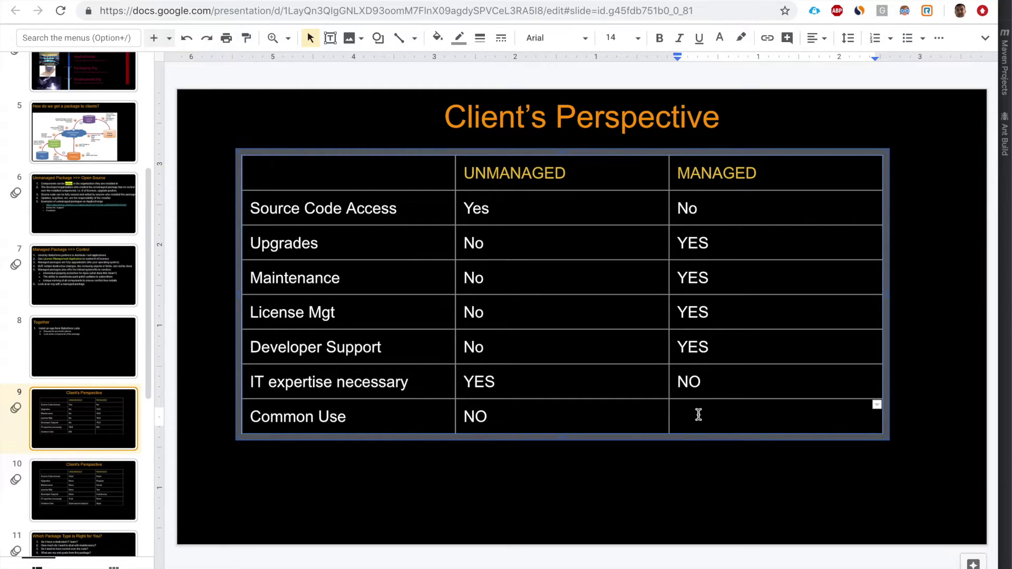
text(YES)
key(Escape)
key(Escape)
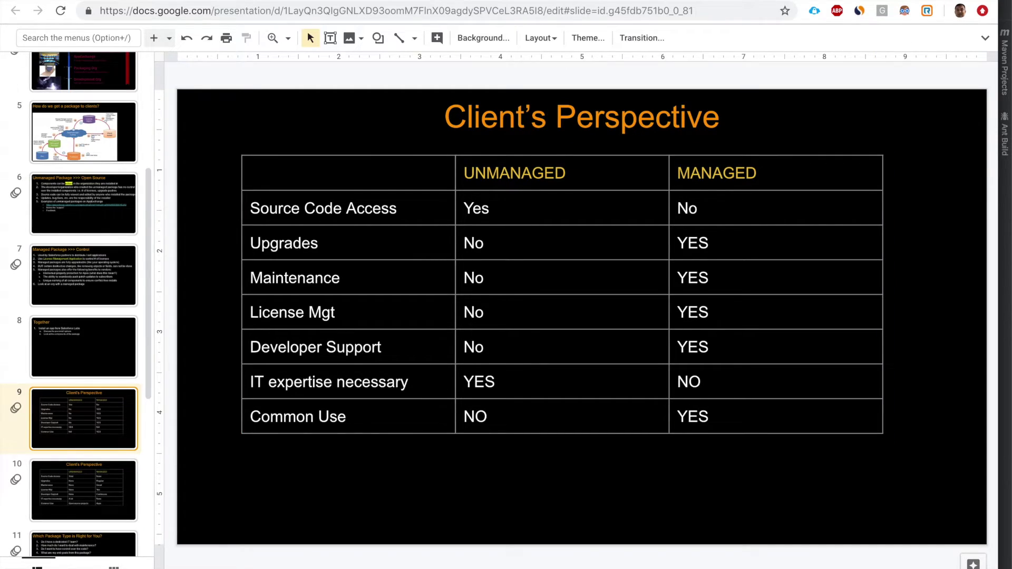
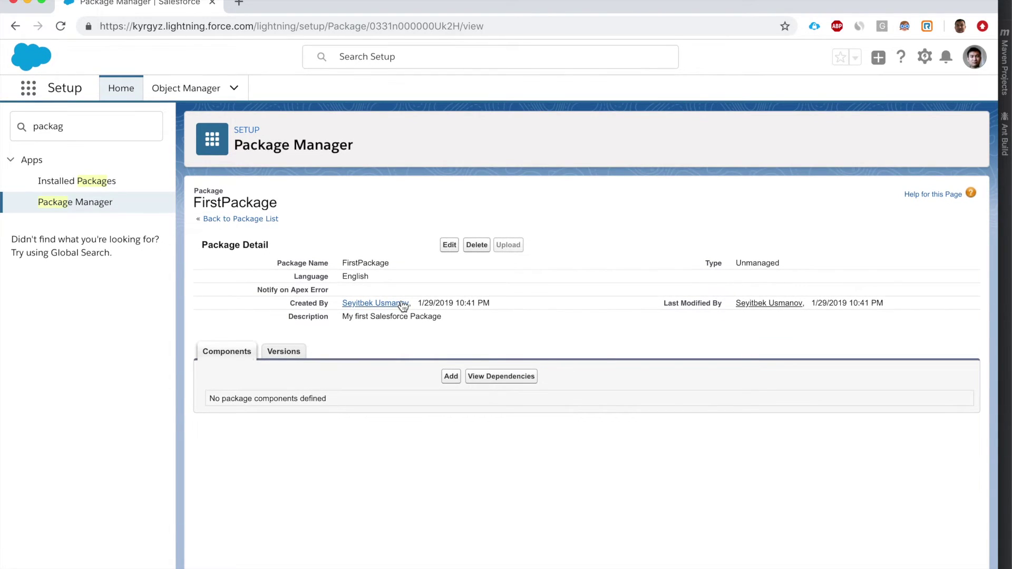
Step: Add the Account custom field # of Applicants as a component of FirstPackage in Salesforce Package Manager
click(445, 376)
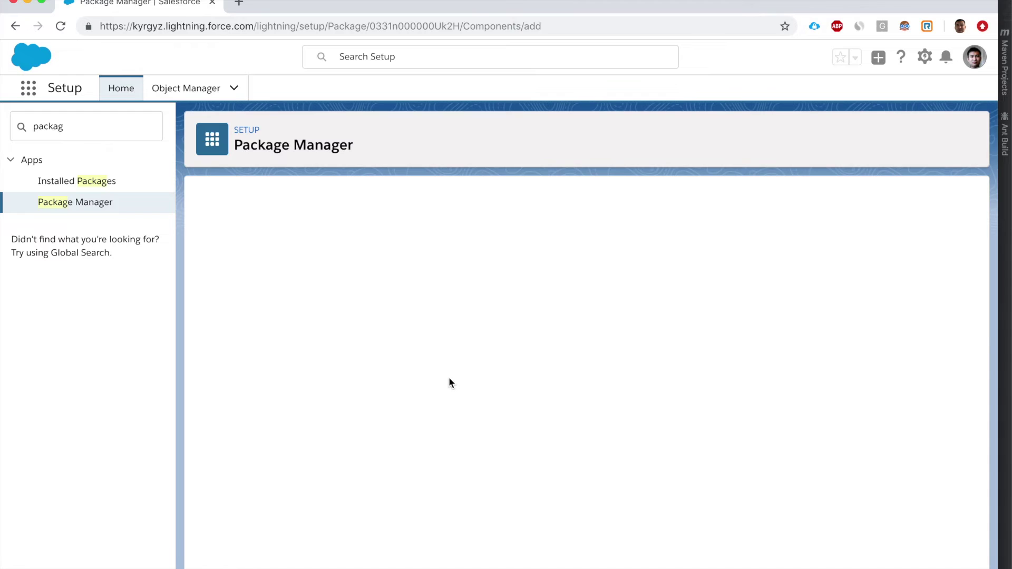
click(380, 299)
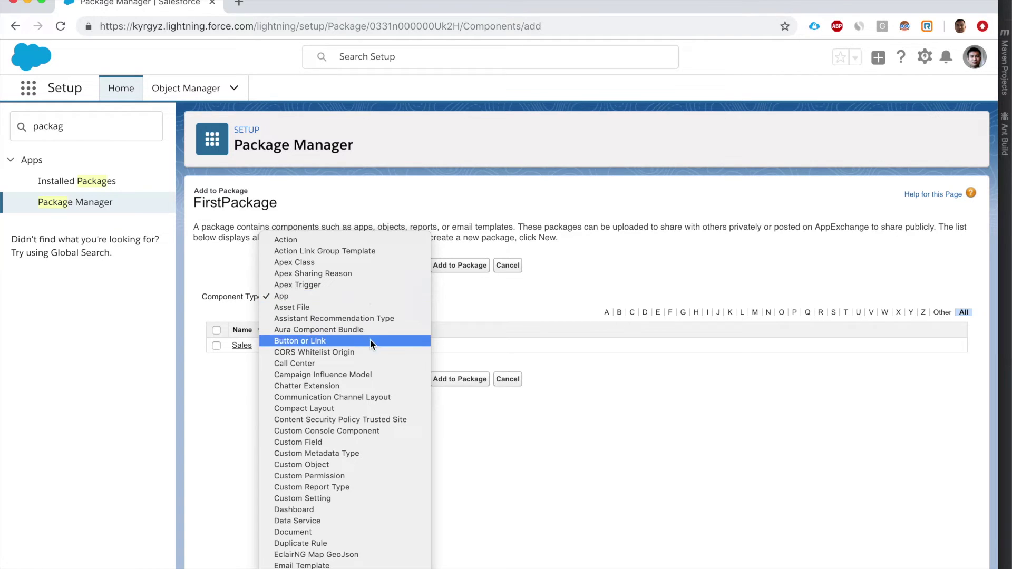
scroll(370, 358, down, 2)
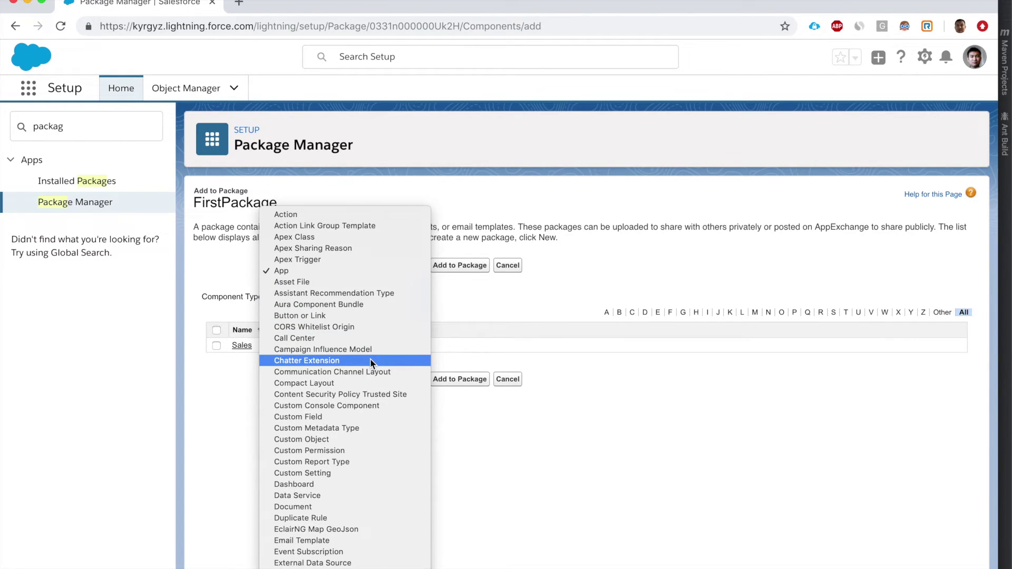
scroll(371, 359, down, 11)
scroll(370, 363, down, 7)
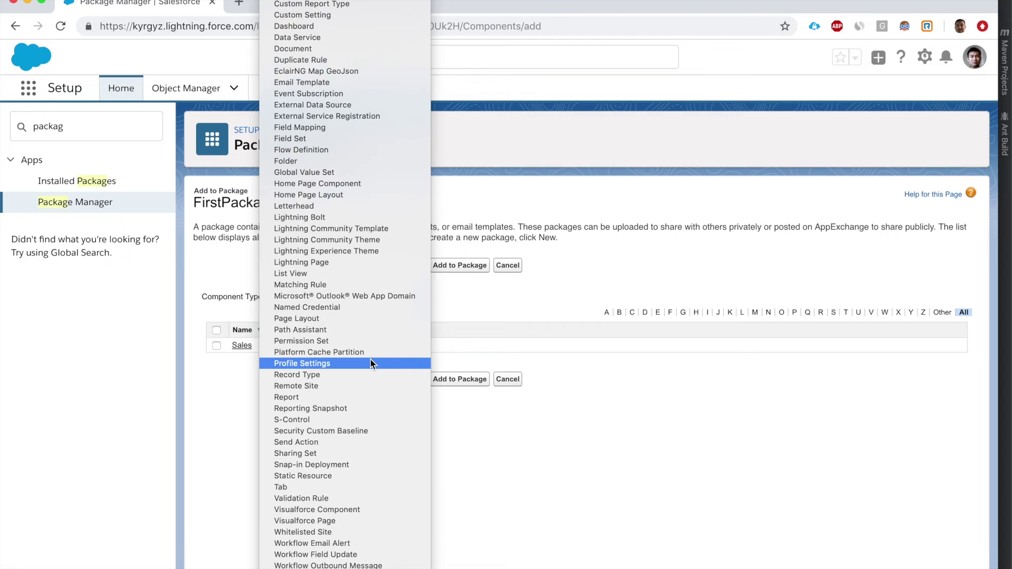
scroll(370, 363, up, 9)
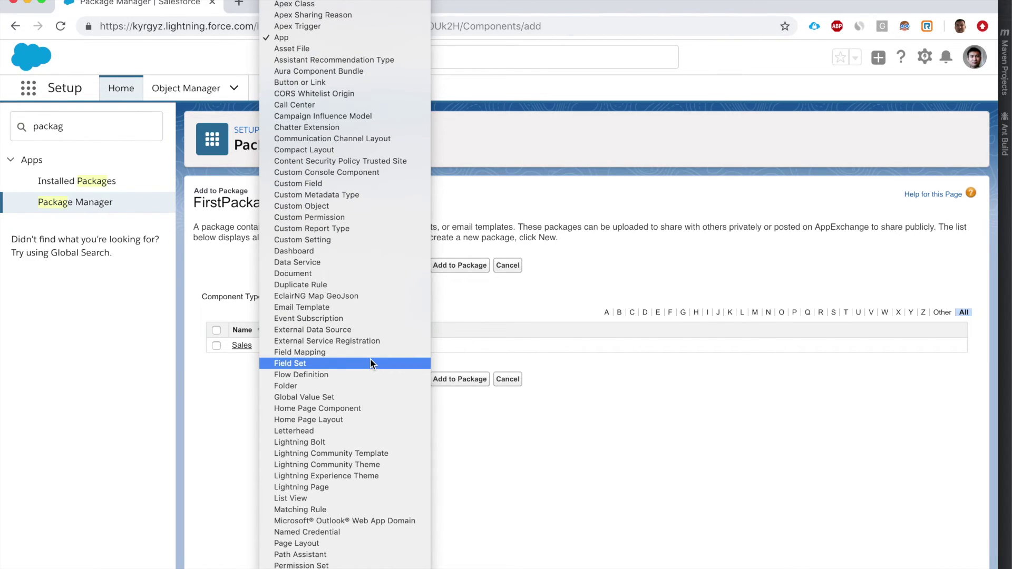
click(366, 188)
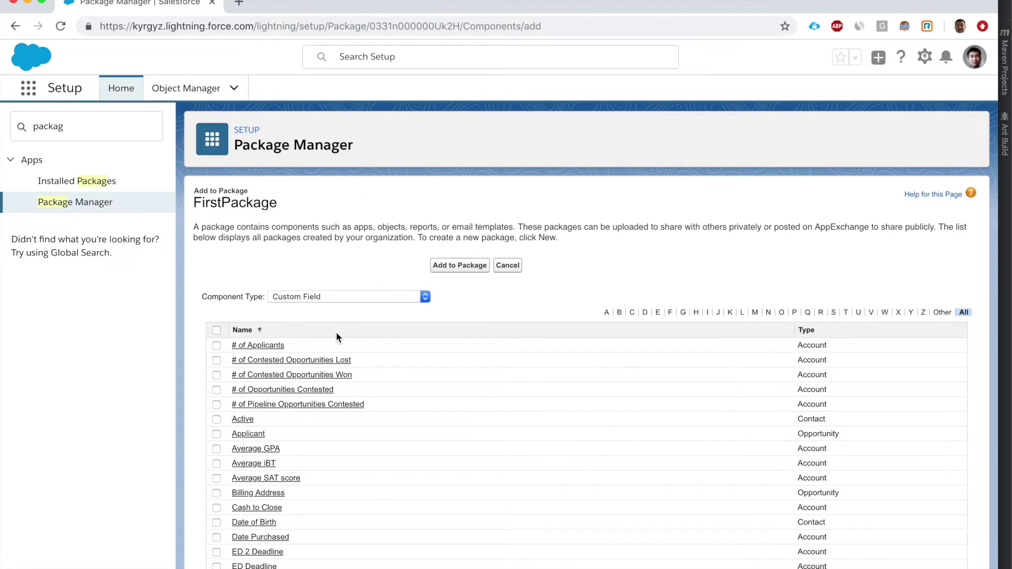
scroll(337, 335, down, 2)
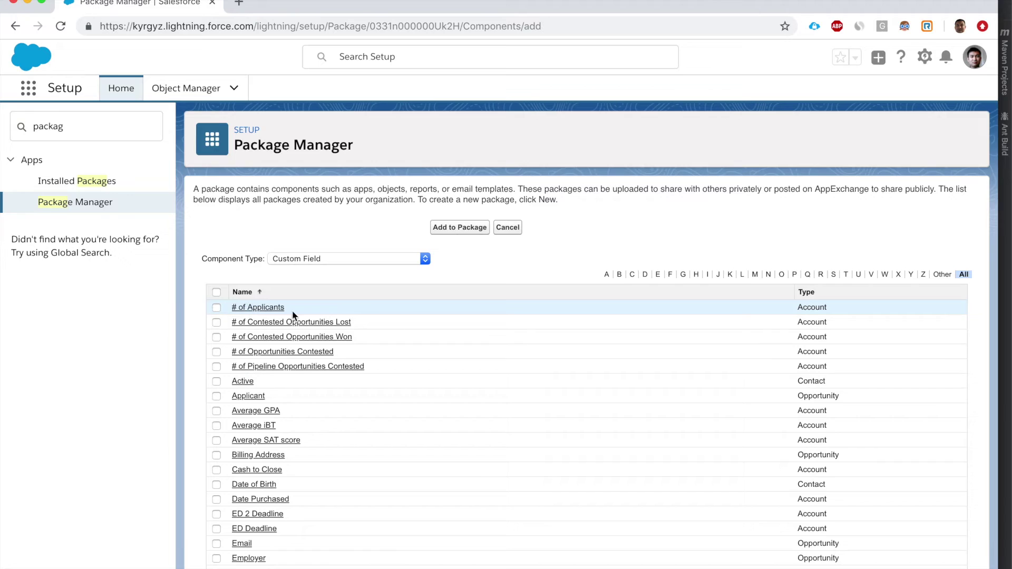
click(216, 308)
click(468, 237)
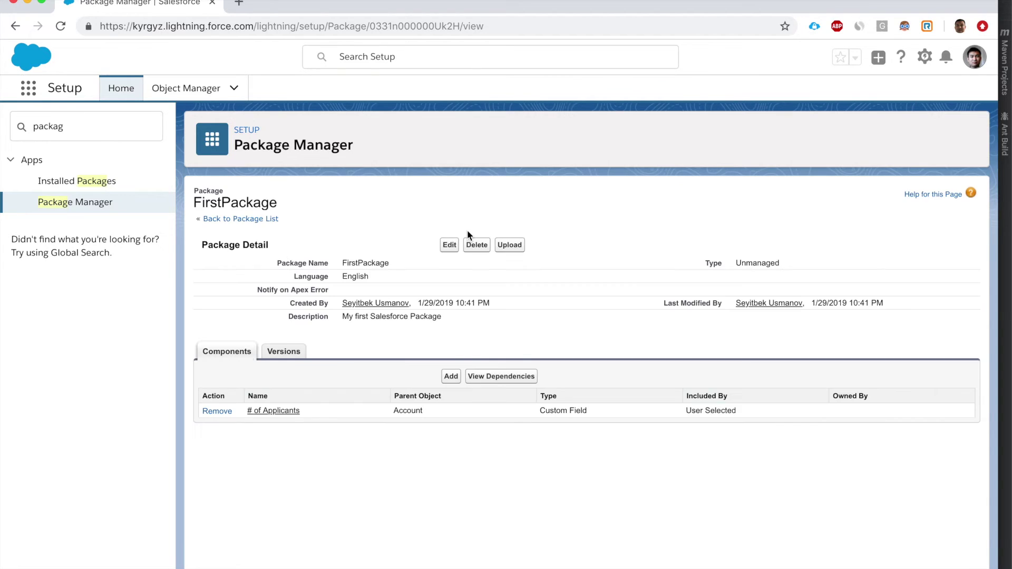
Step: Add the ForgotPasswordController Apex class to FirstPackage and review the types of the dependent components included with it
click(450, 377)
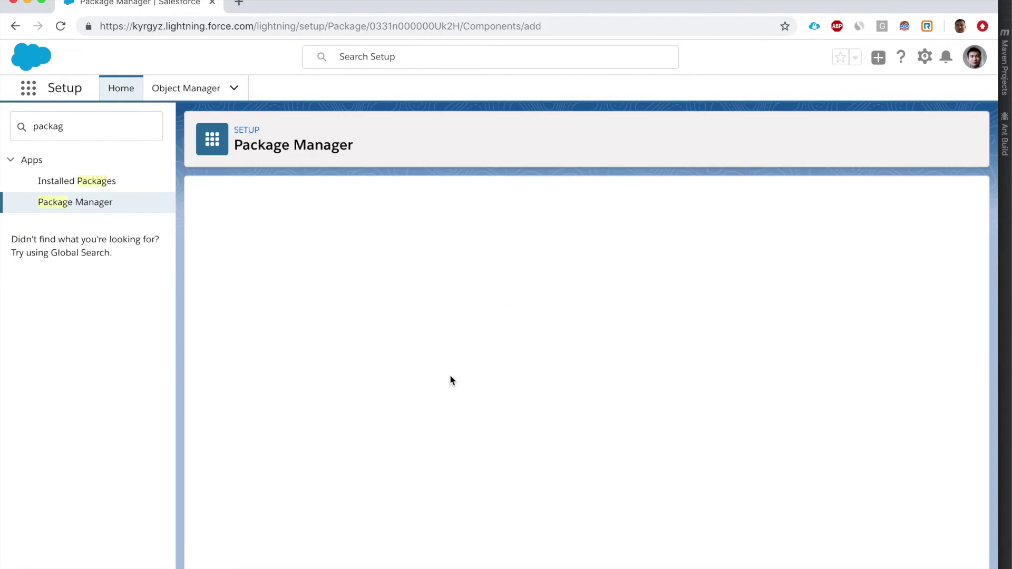
click(334, 296)
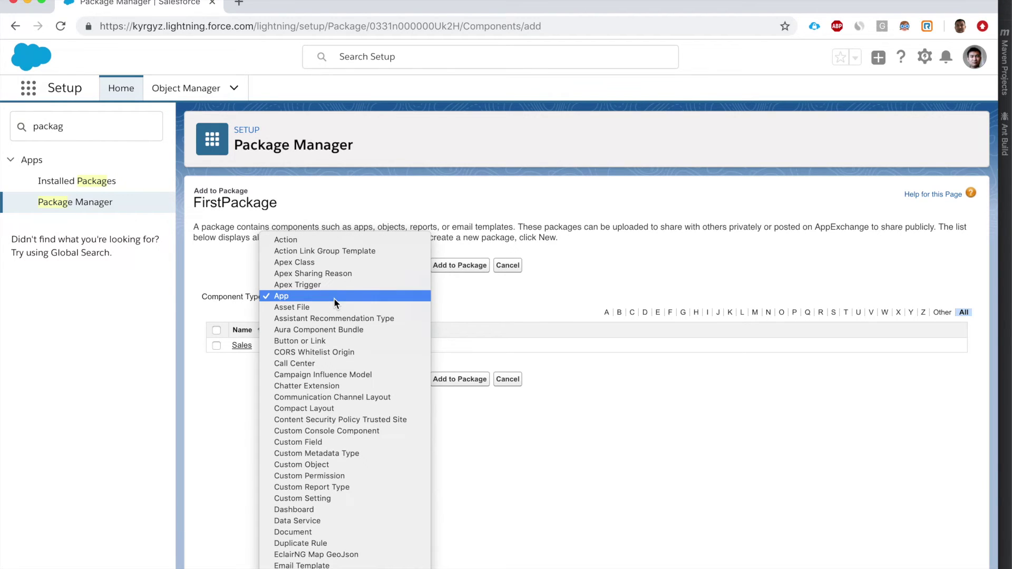
click(338, 262)
click(439, 193)
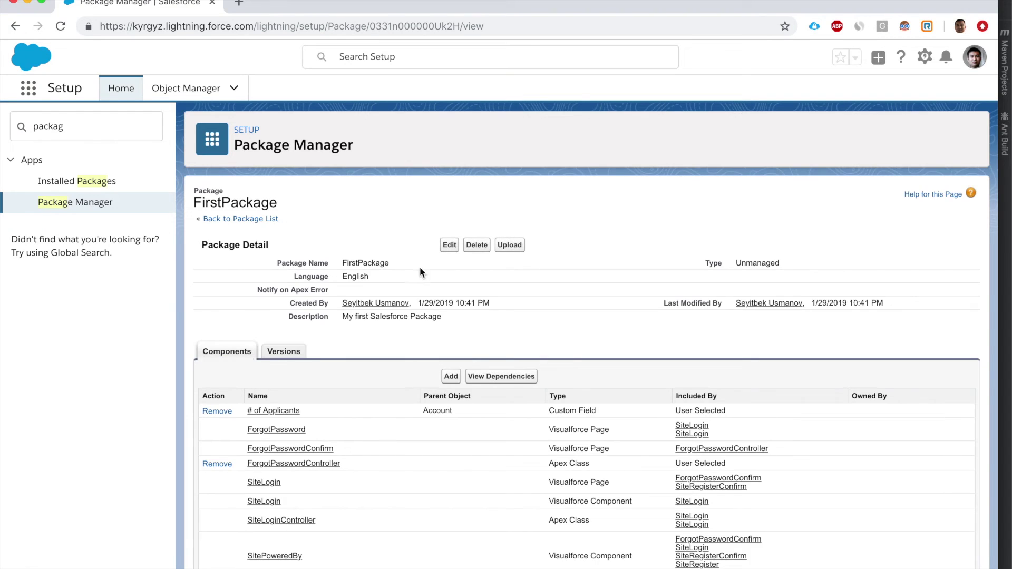
scroll(416, 285, down, 3)
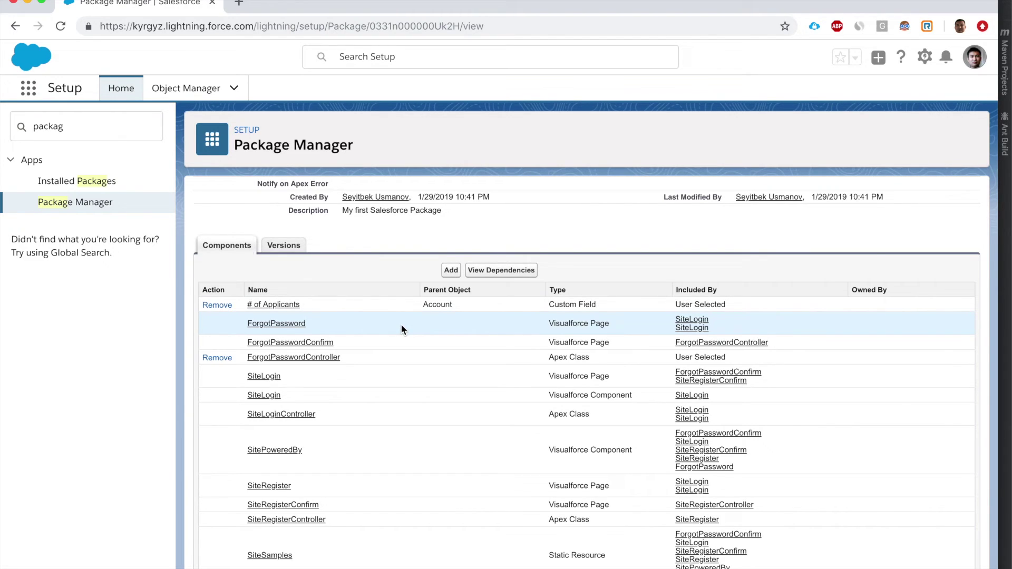
scroll(401, 330, down, 1)
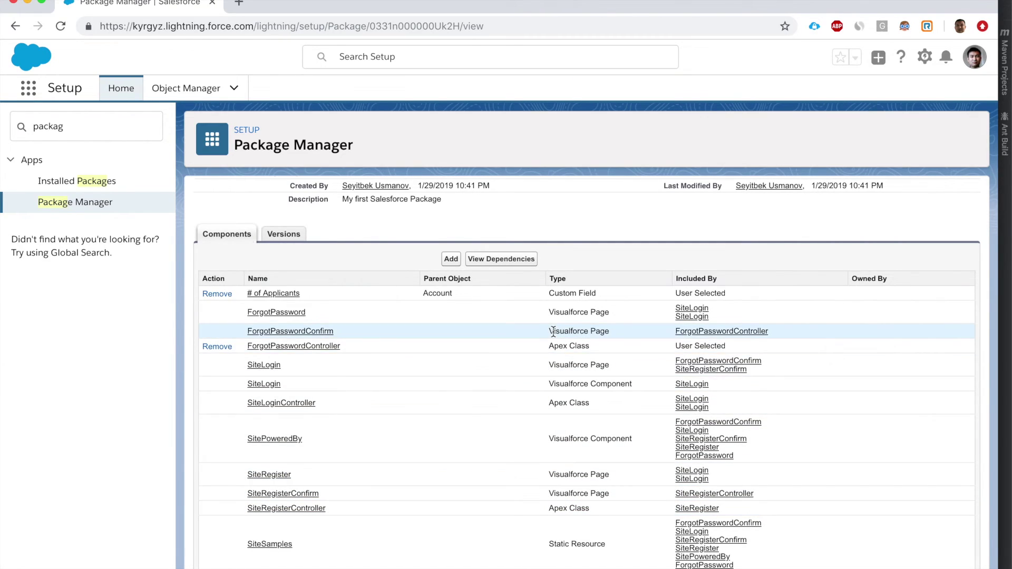
double_click(557, 407)
triple_click(570, 365)
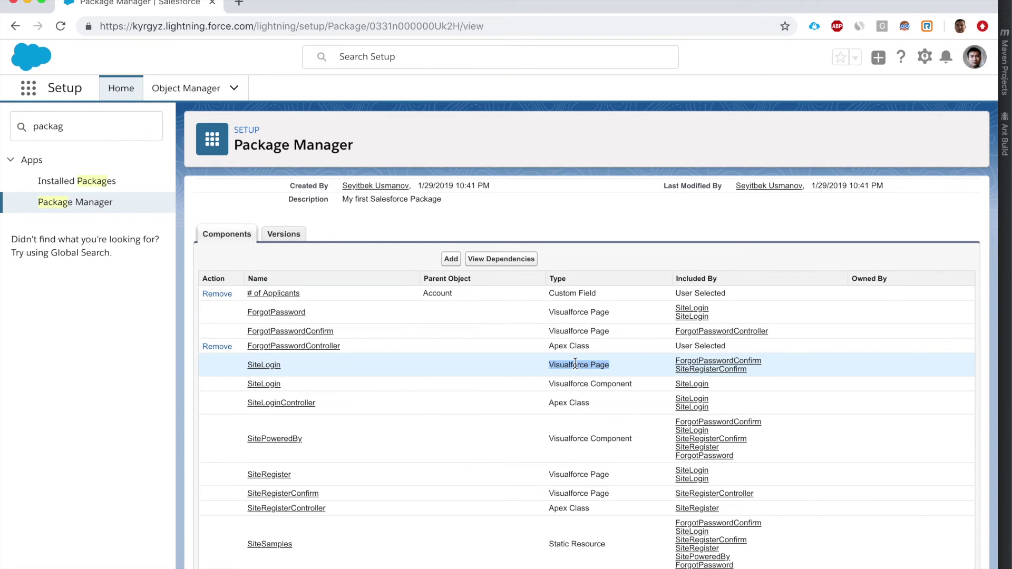
scroll(575, 363, up, 5)
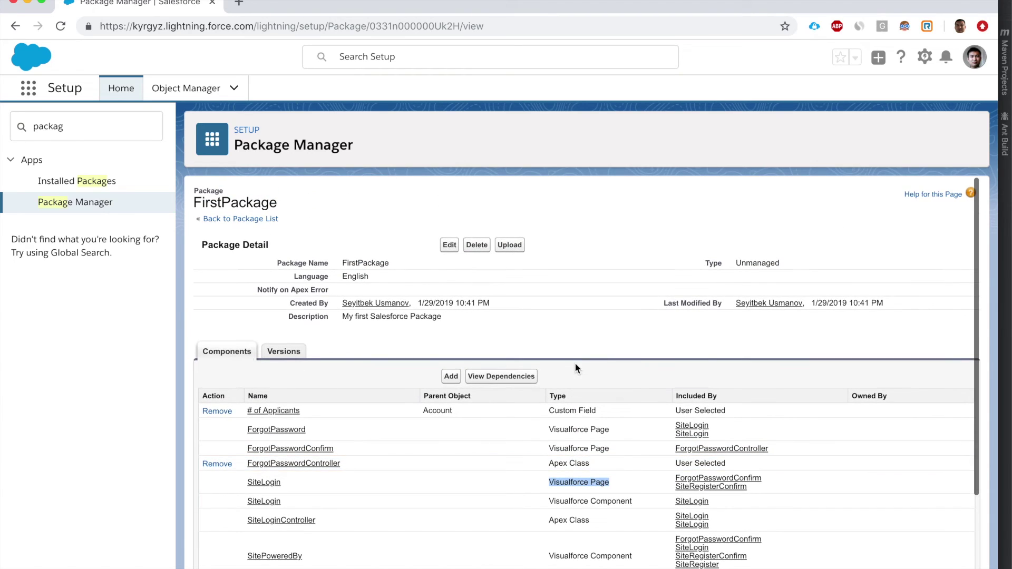
Step: Start an upload of FirstPackage and set its version name to Jan29
click(510, 247)
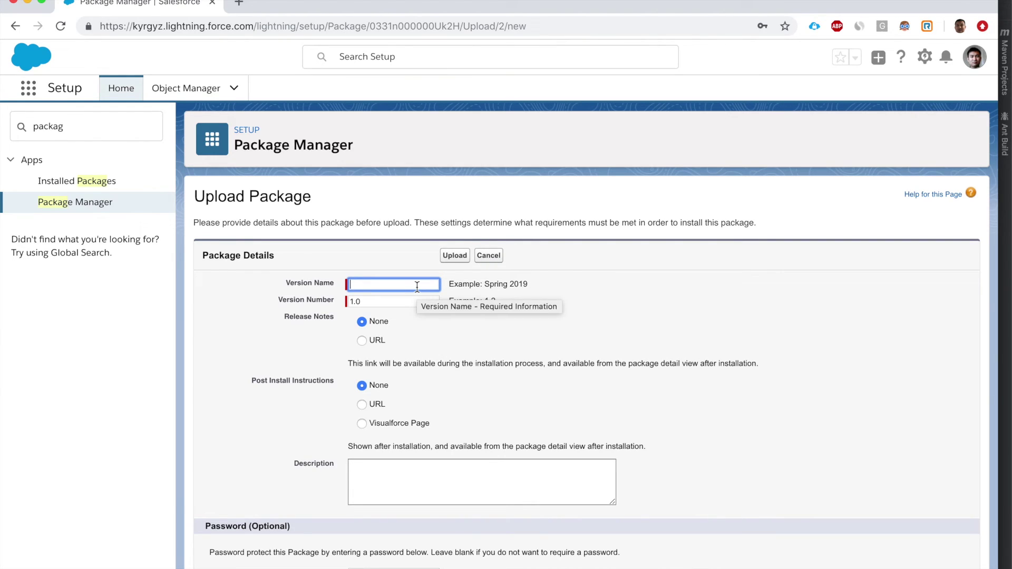
click(813, 0)
key(Escape)
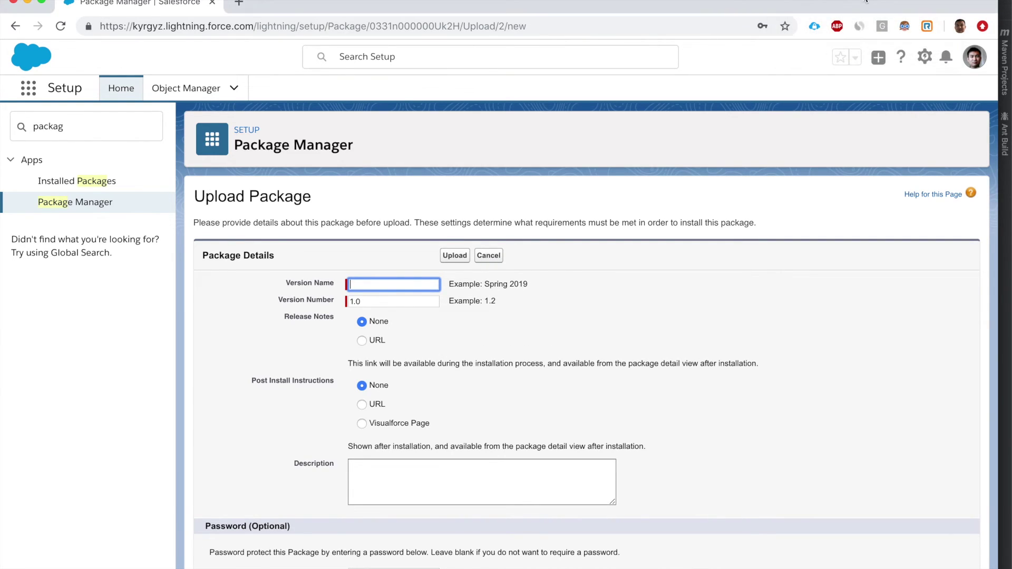
text(Jan29)
Step: Review the optional settings of the package upload form, including the password fields and the additional feature requirements
scroll(366, 324, down, 2)
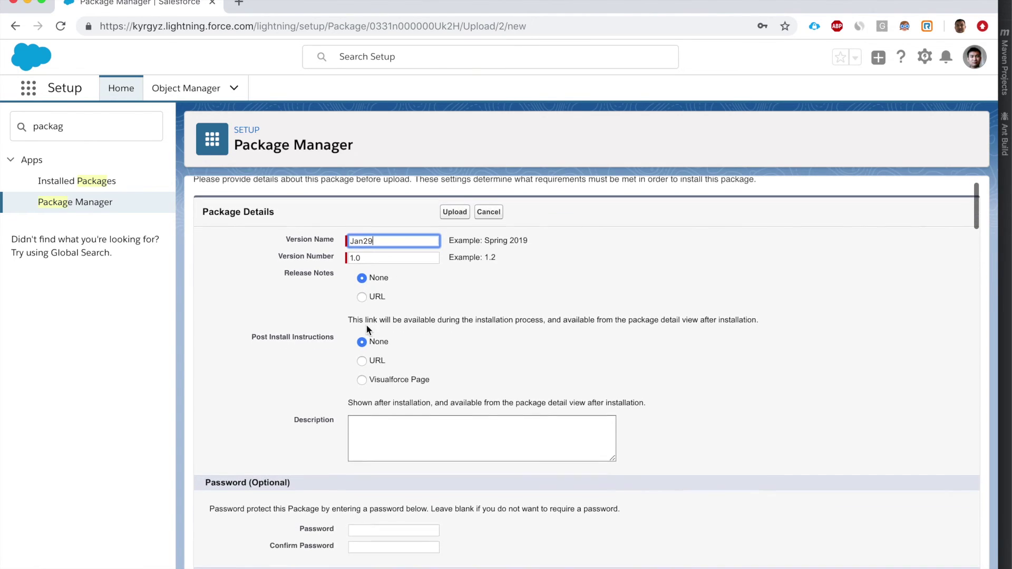
scroll(364, 334, down, 3)
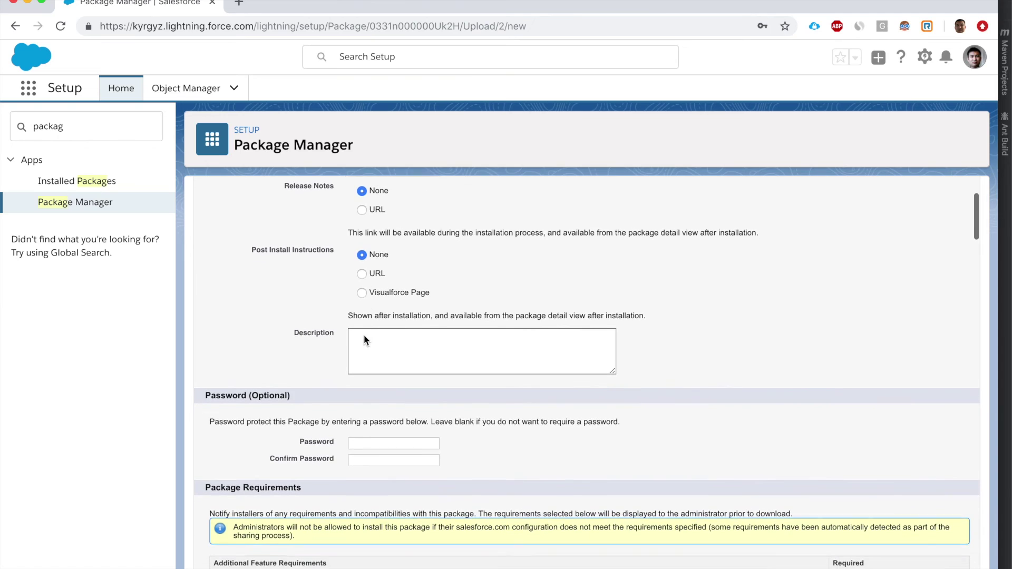
click(365, 442)
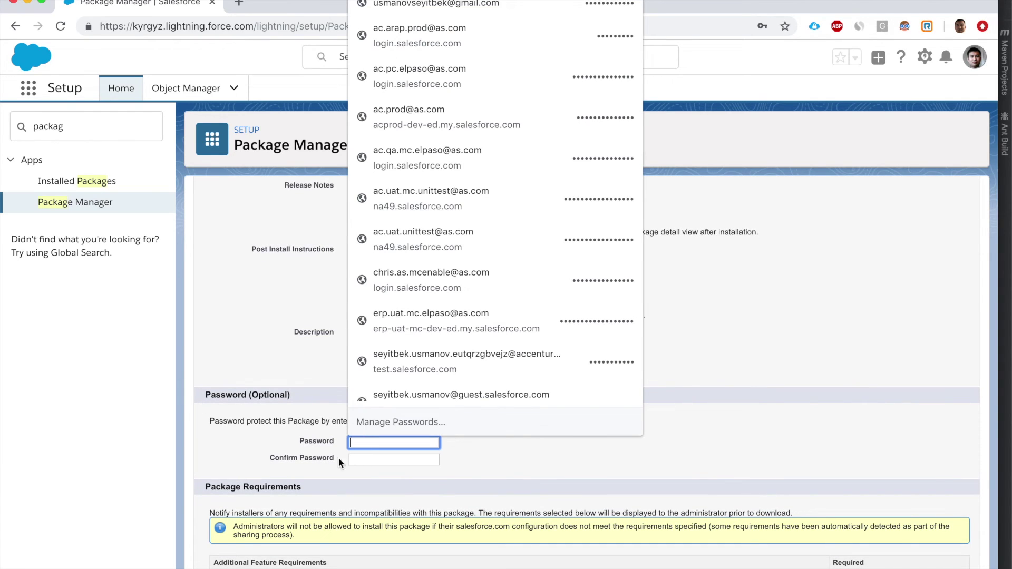
key(Escape)
scroll(315, 439, down, 7)
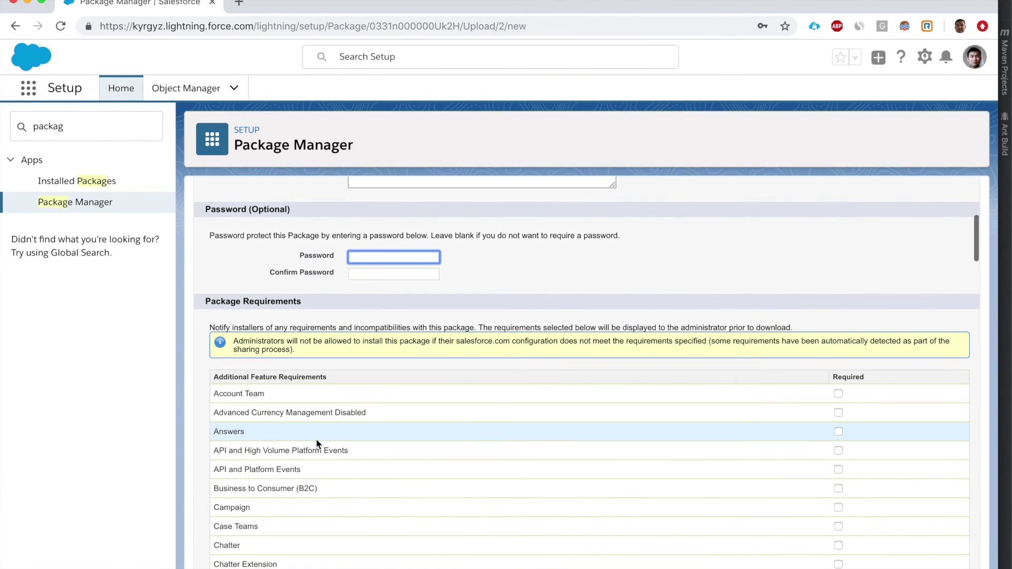
scroll(316, 443, down, 2)
double_click(253, 234)
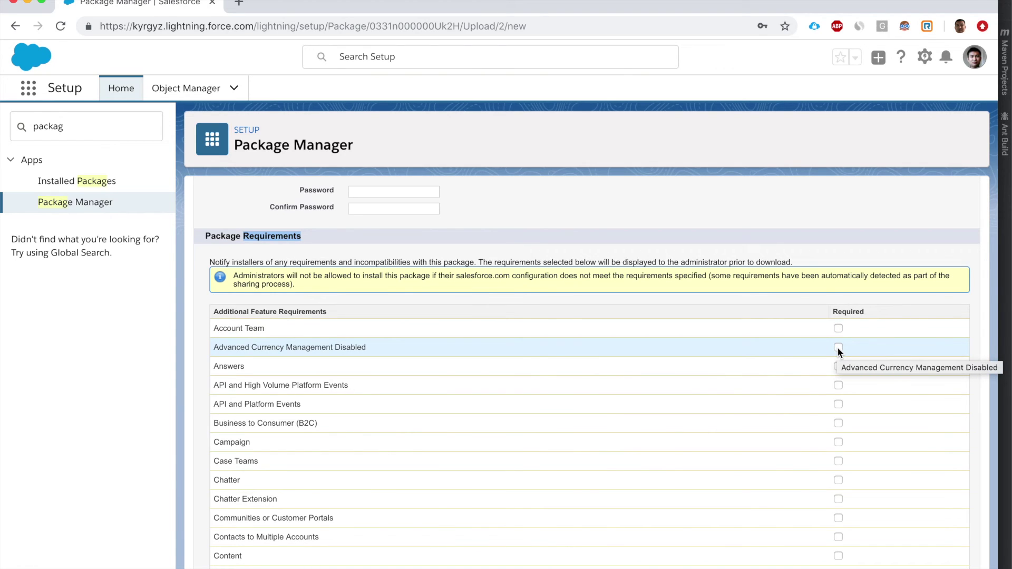
scroll(795, 420, down, 10)
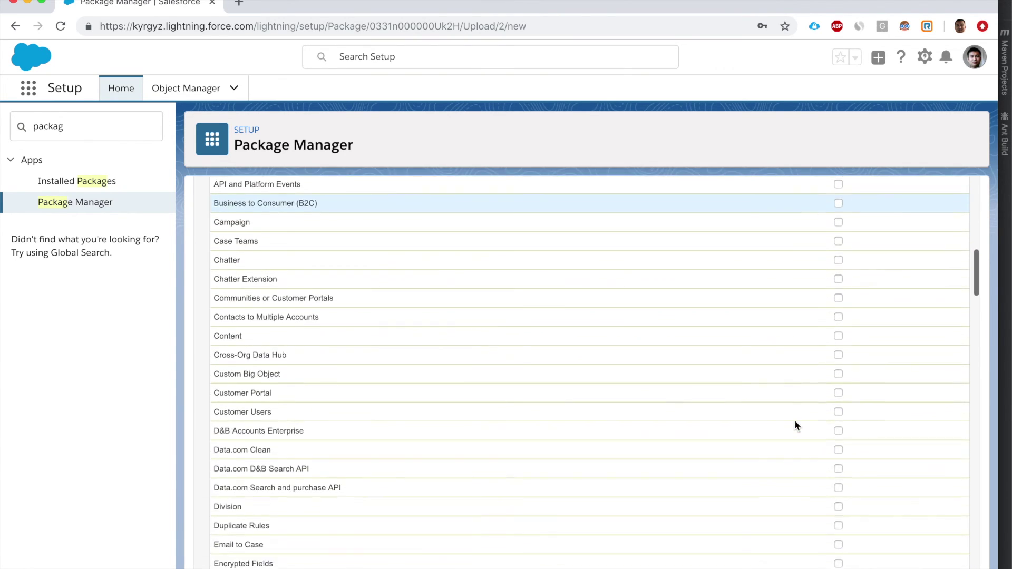
scroll(795, 419, down, 7)
scroll(795, 420, up, 20)
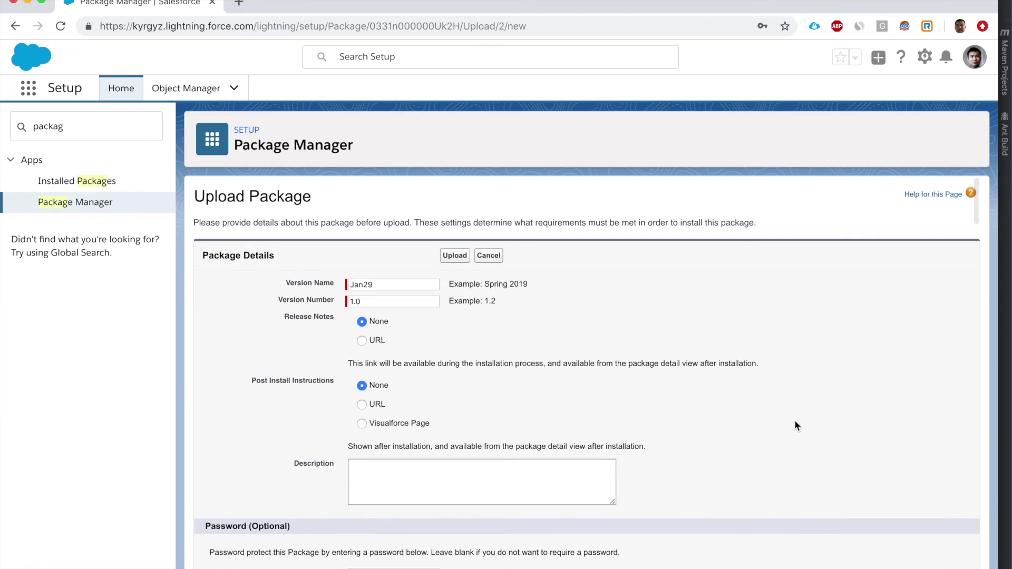
Step: Try to upload FirstPackage as version Jan29 and read the problem details reported for the upload
click(463, 256)
triple_click(537, 411)
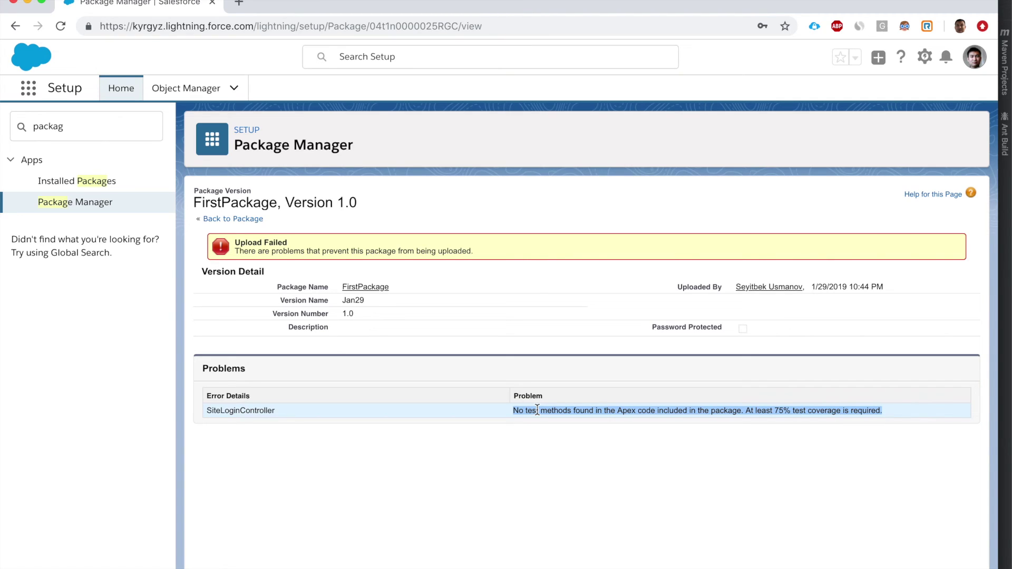
triple_click(788, 410)
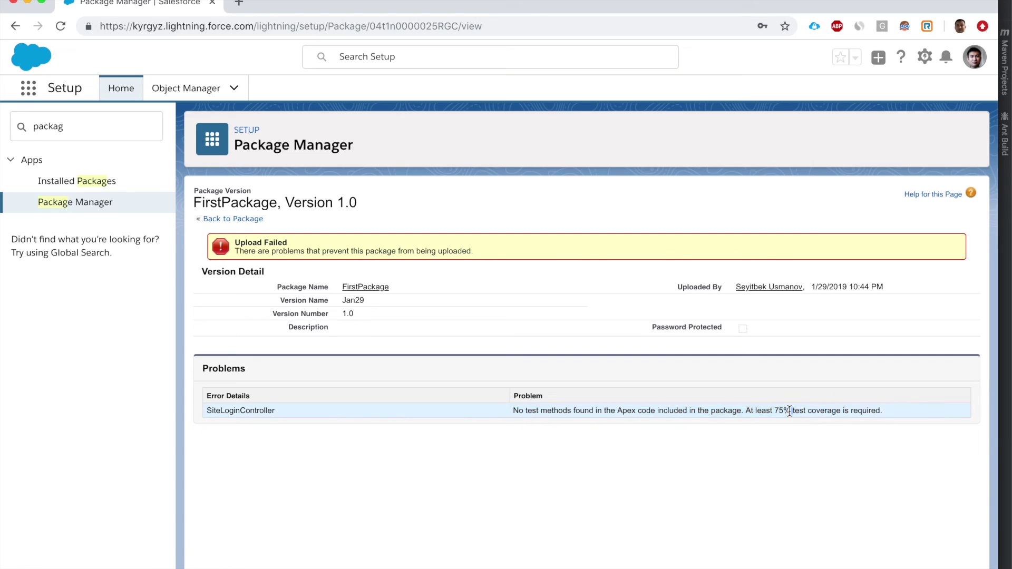
Step: Return to FirstPackage and remove the ForgotPasswordController Apex class from its components
click(372, 290)
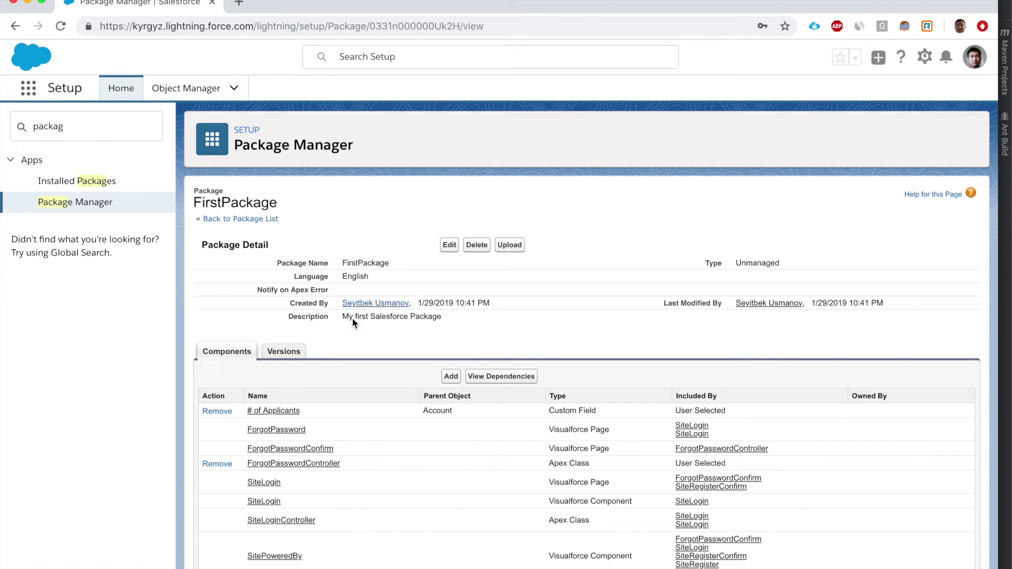
scroll(348, 327, down, 3)
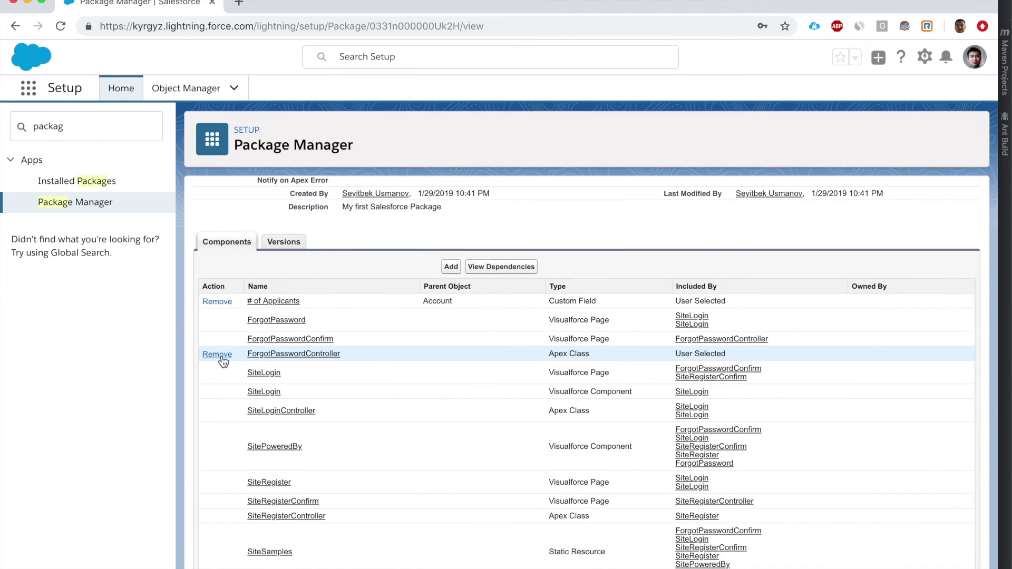
click(217, 355)
click(616, 105)
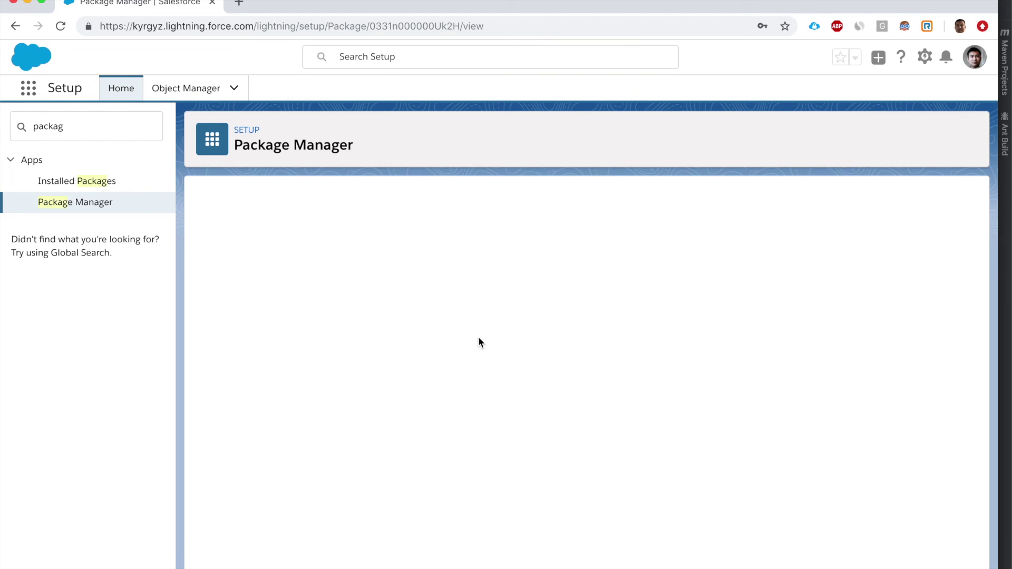
Step: Reopen FirstPackage from the package list and add the iBT custom object as a component
click(83, 205)
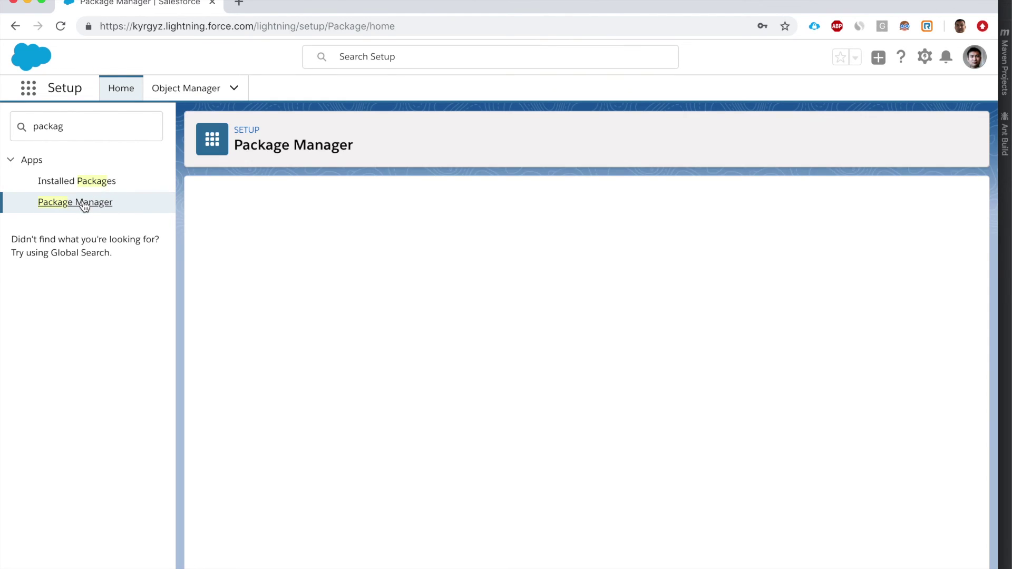
click(255, 425)
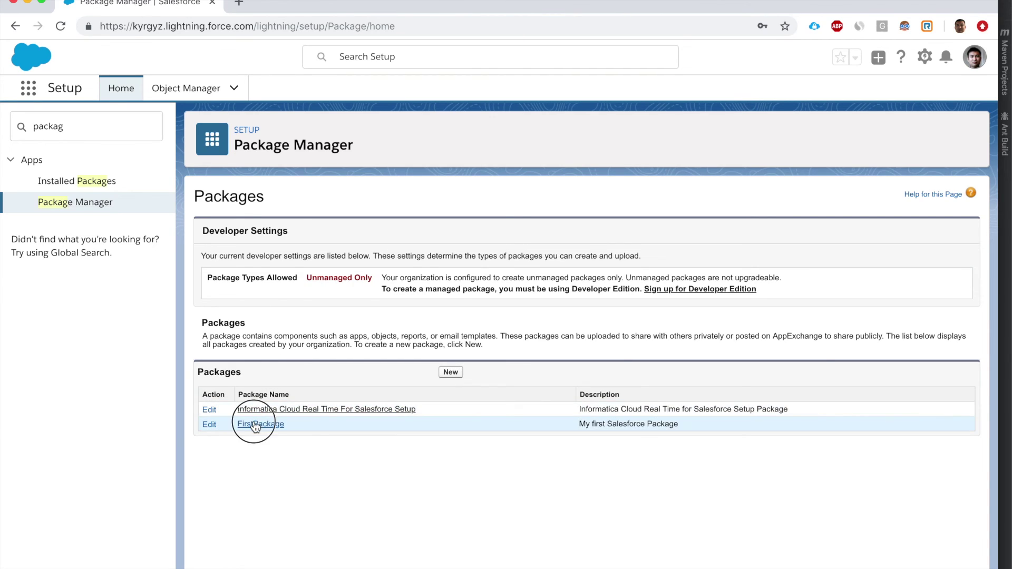
click(452, 376)
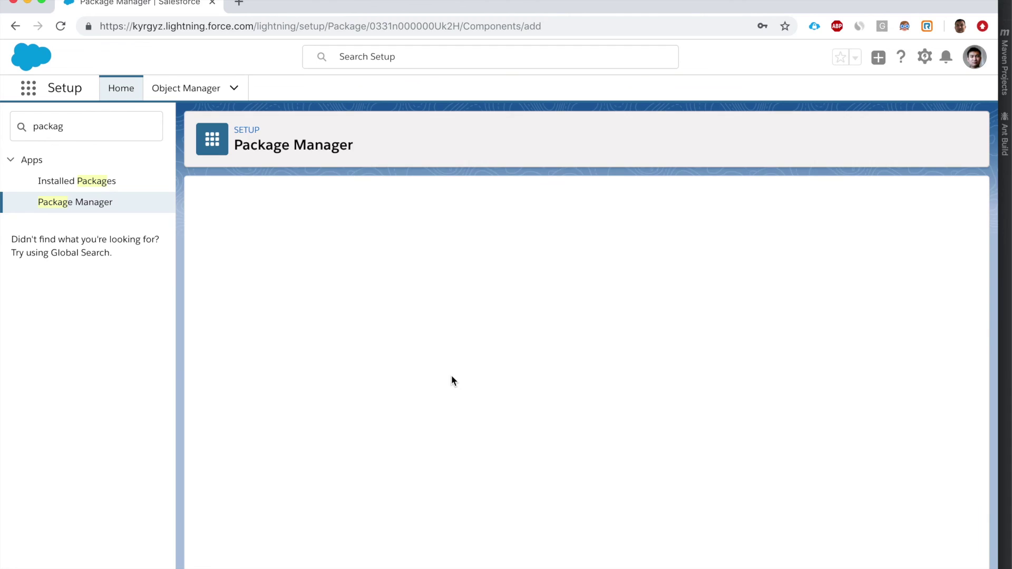
click(310, 297)
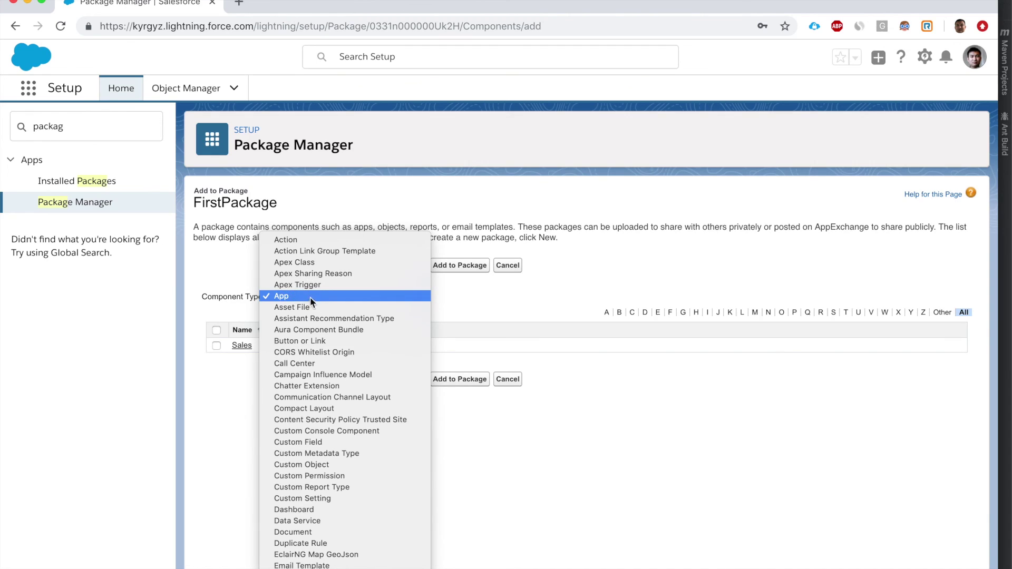
click(337, 467)
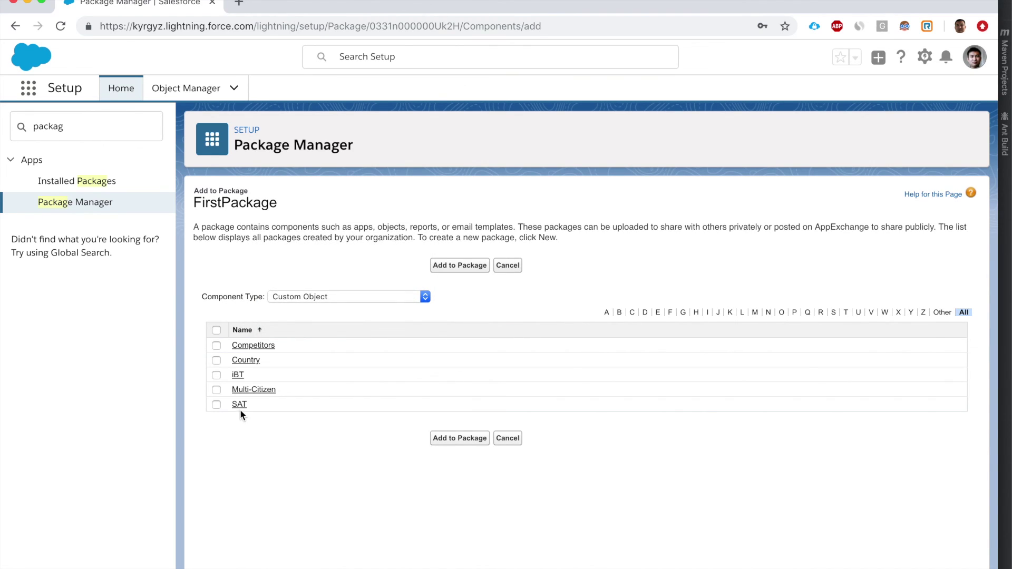
click(216, 375)
click(436, 439)
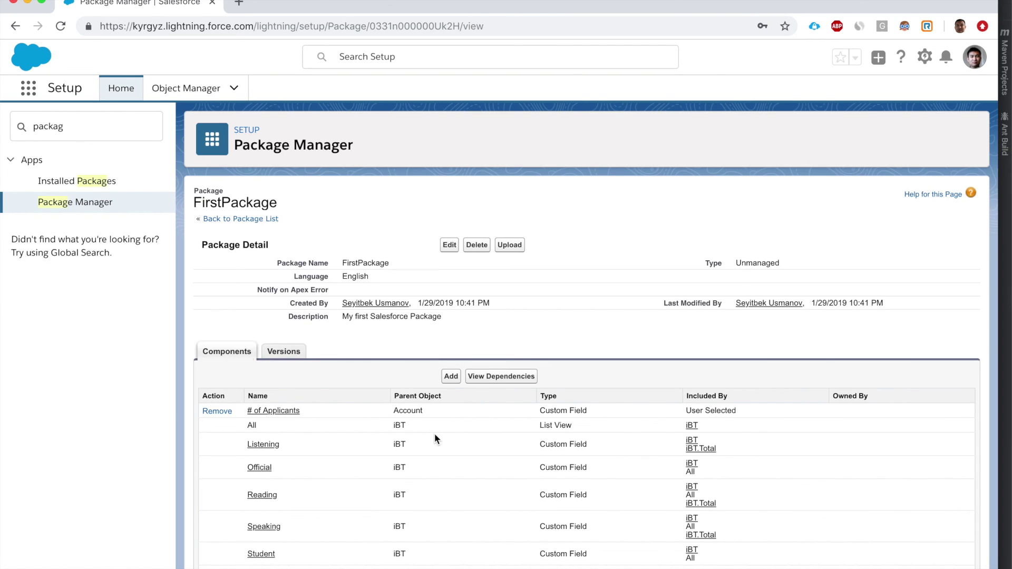
Step: Check the updated component list of FirstPackage and upload the package with the version name Jan29
scroll(435, 439, down, 2)
scroll(452, 390, down, 2)
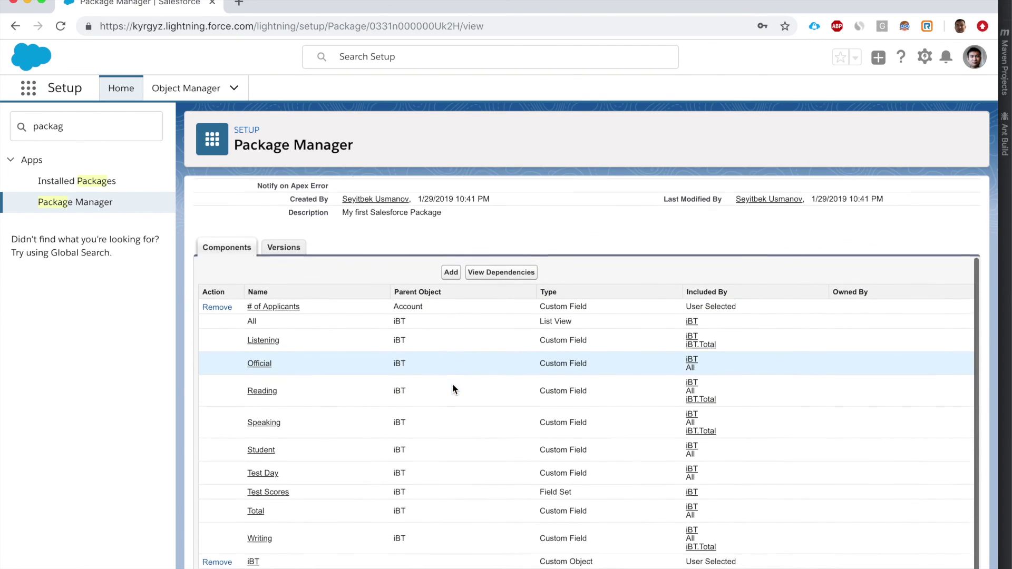
scroll(530, 397, up, 3)
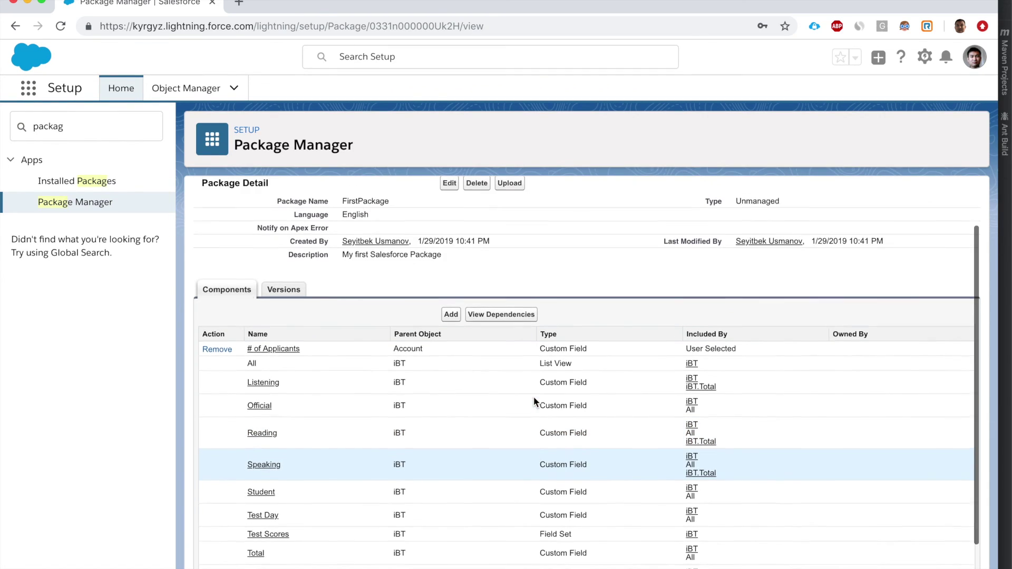
click(512, 239)
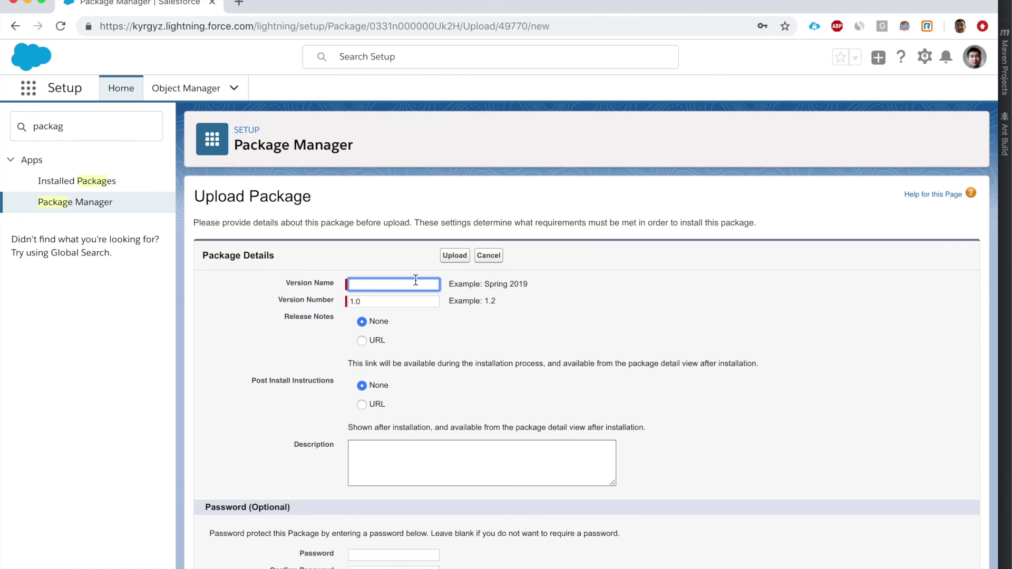
text(Jan29)
click(453, 258)
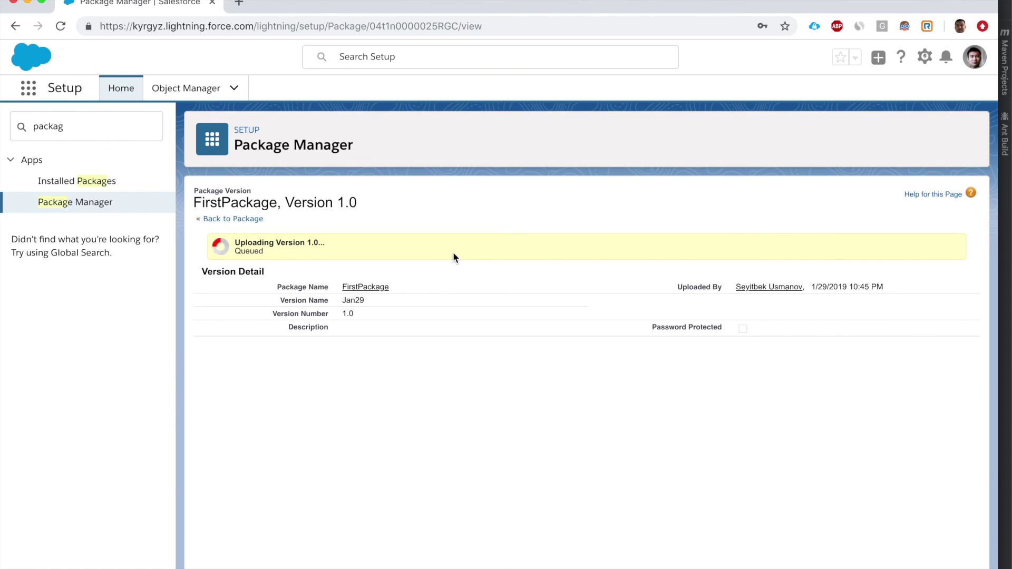
Step: Examine the upload status, the installation URL and the listed package components of the uploaded FirstPackage version
triple_click(242, 242)
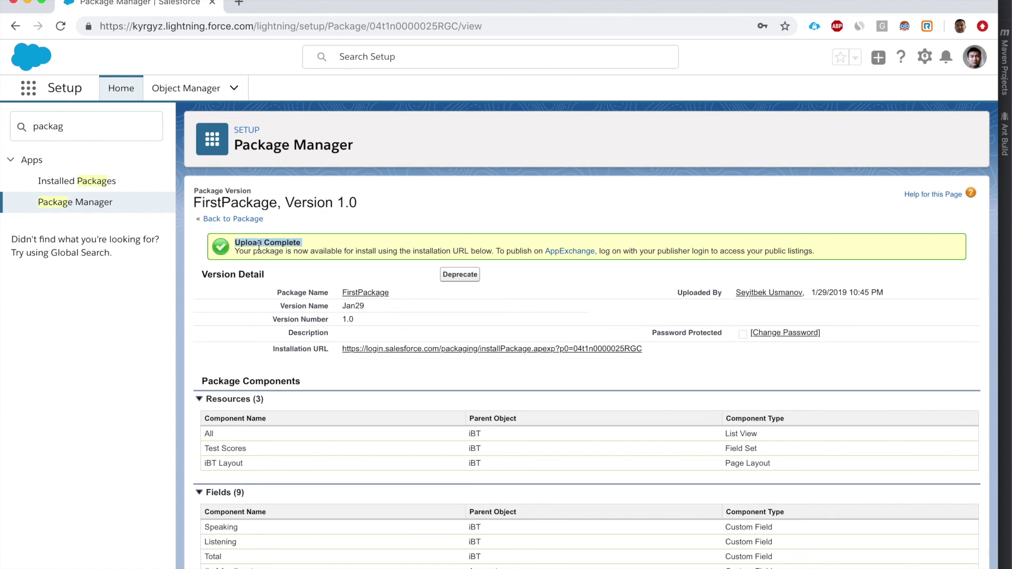
drag(238, 252, 492, 251)
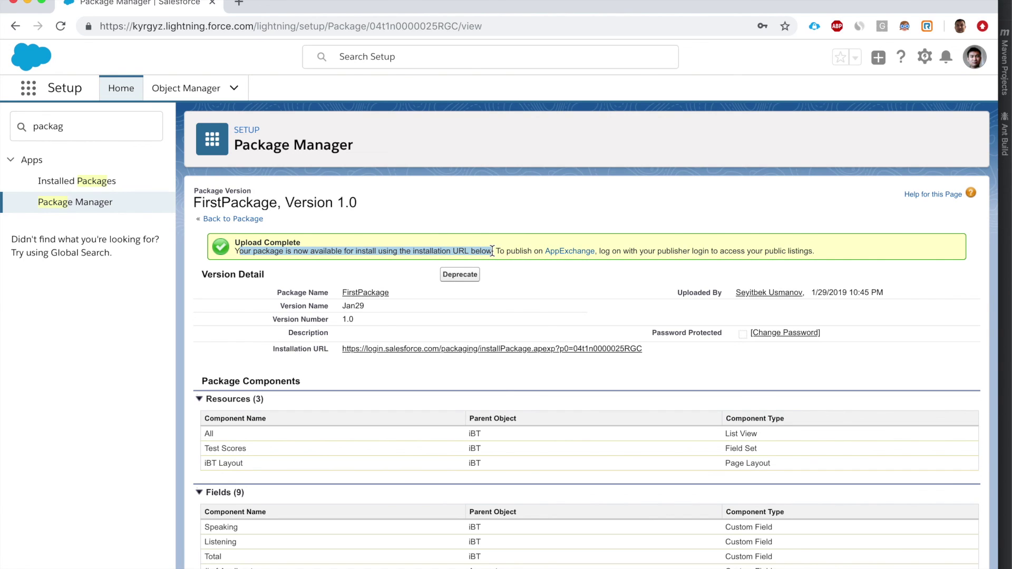
scroll(492, 251, down, 1)
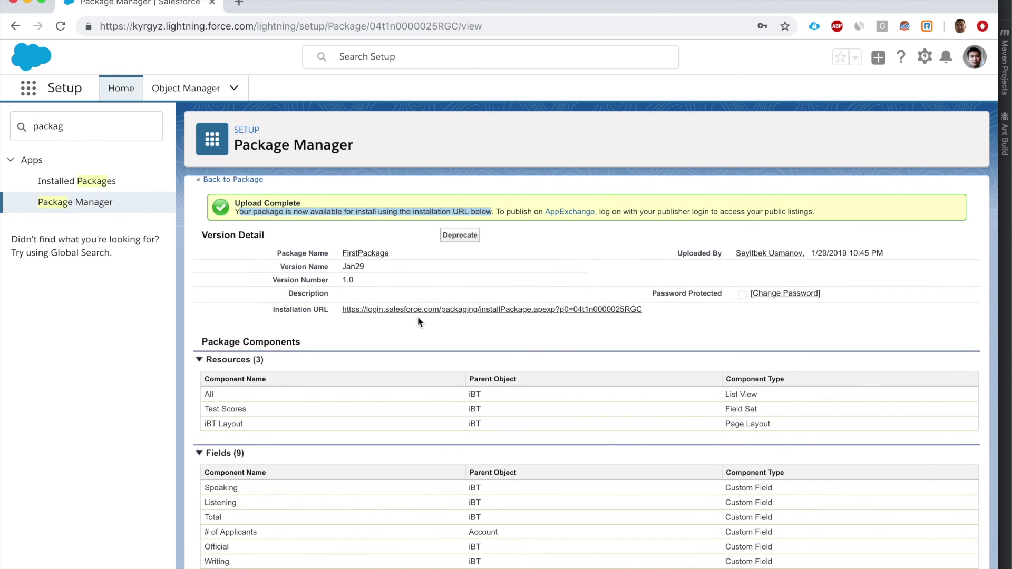
drag(643, 309, 340, 315)
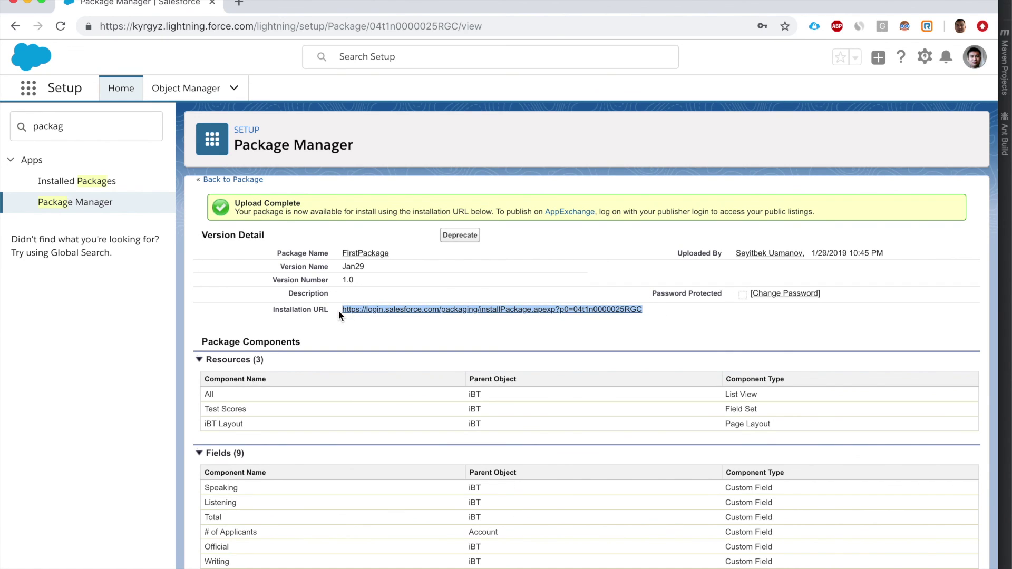
scroll(338, 311, down, 2)
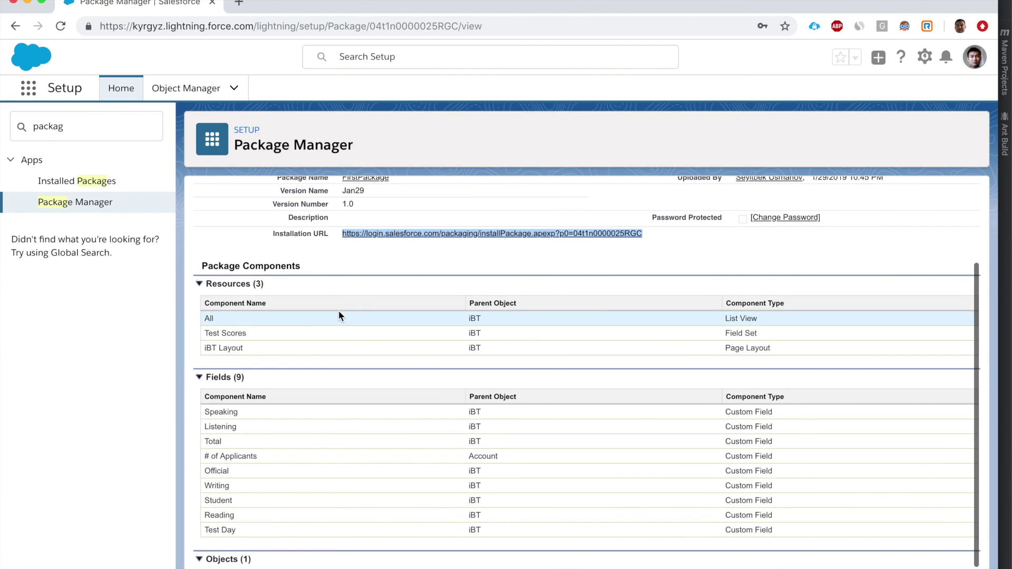
scroll(339, 315, down, 1)
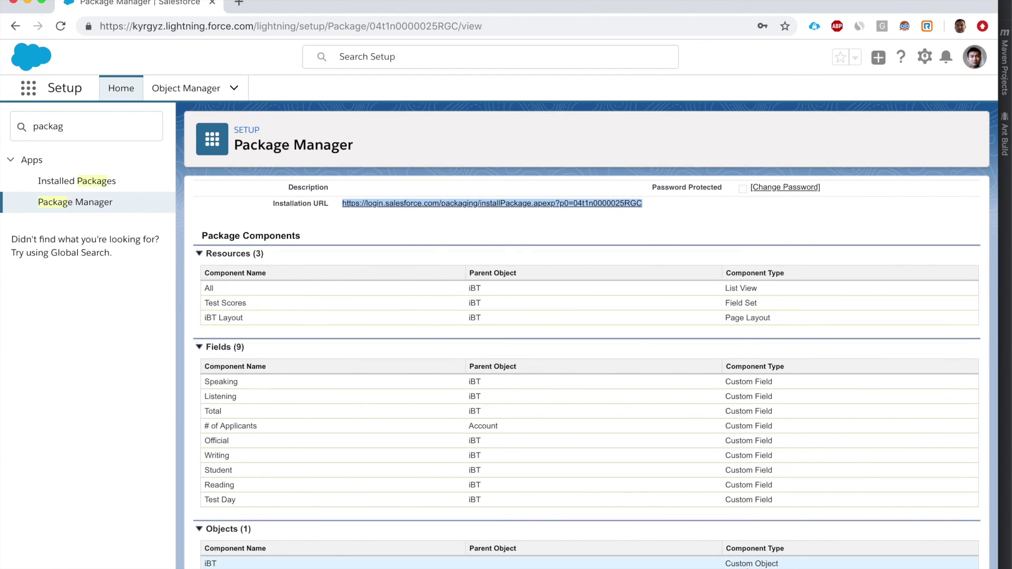
scroll(746, 566, up, 4)
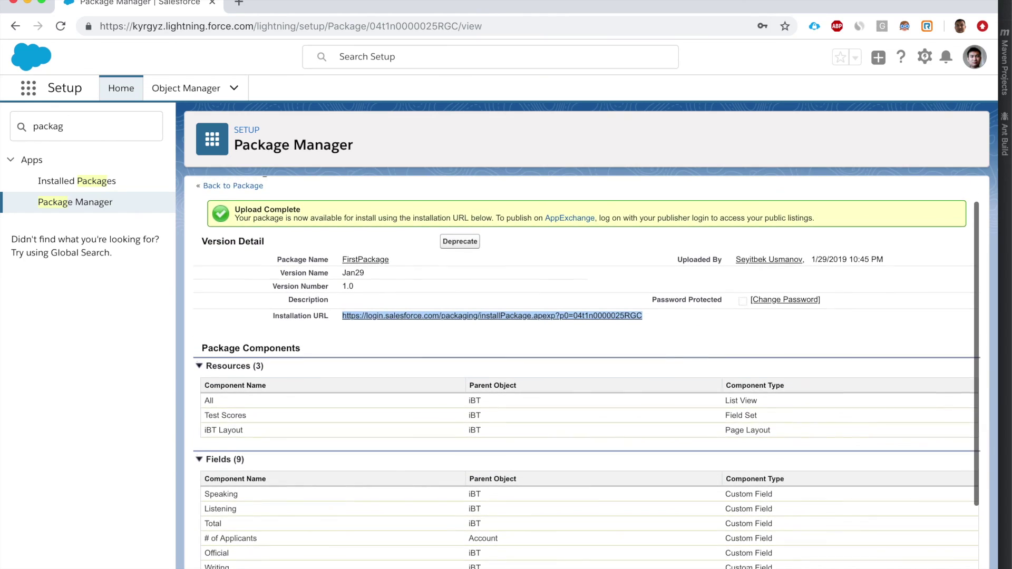